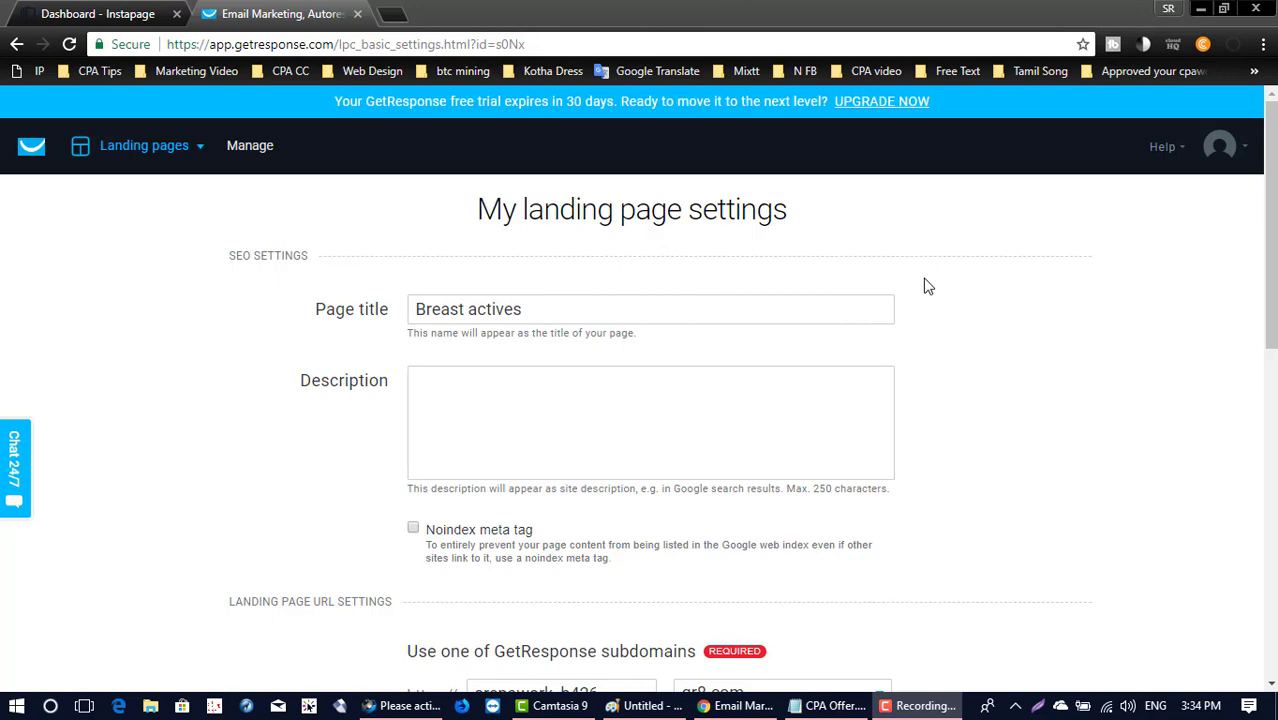
Step: Review the page's SEO and landing page URL settings, including the current GetResponse subdomain name
scroll(830, 405, "down", 3)
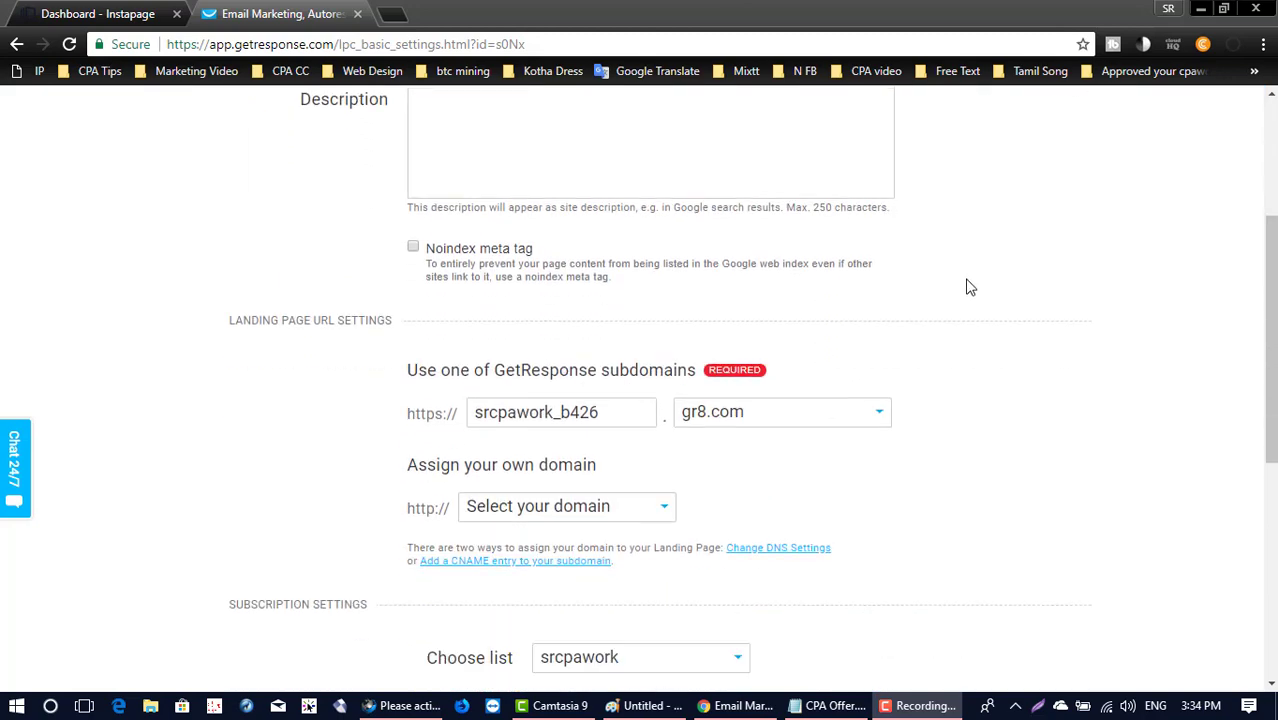
scroll(966, 287, "up", 3)
scroll(966, 287, "down", 3)
scroll(966, 287, "down", 1)
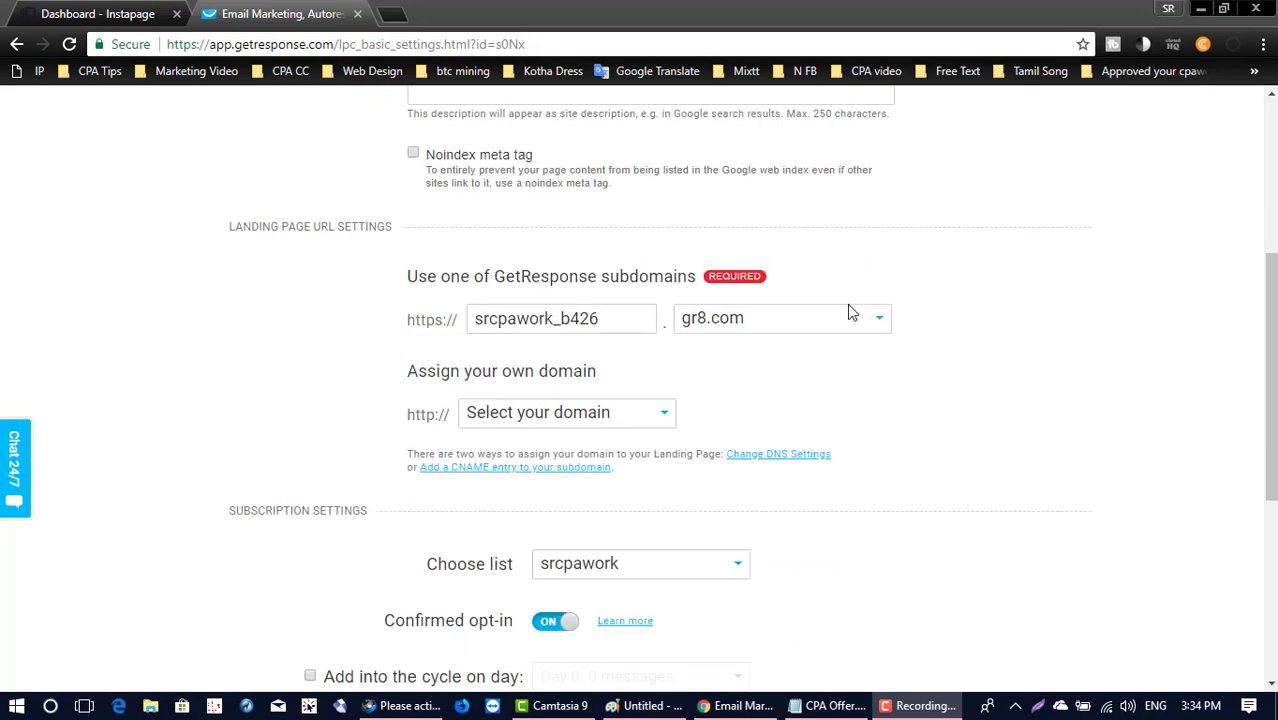
left_click_drag(485, 320, 603, 318)
left_click(604, 318)
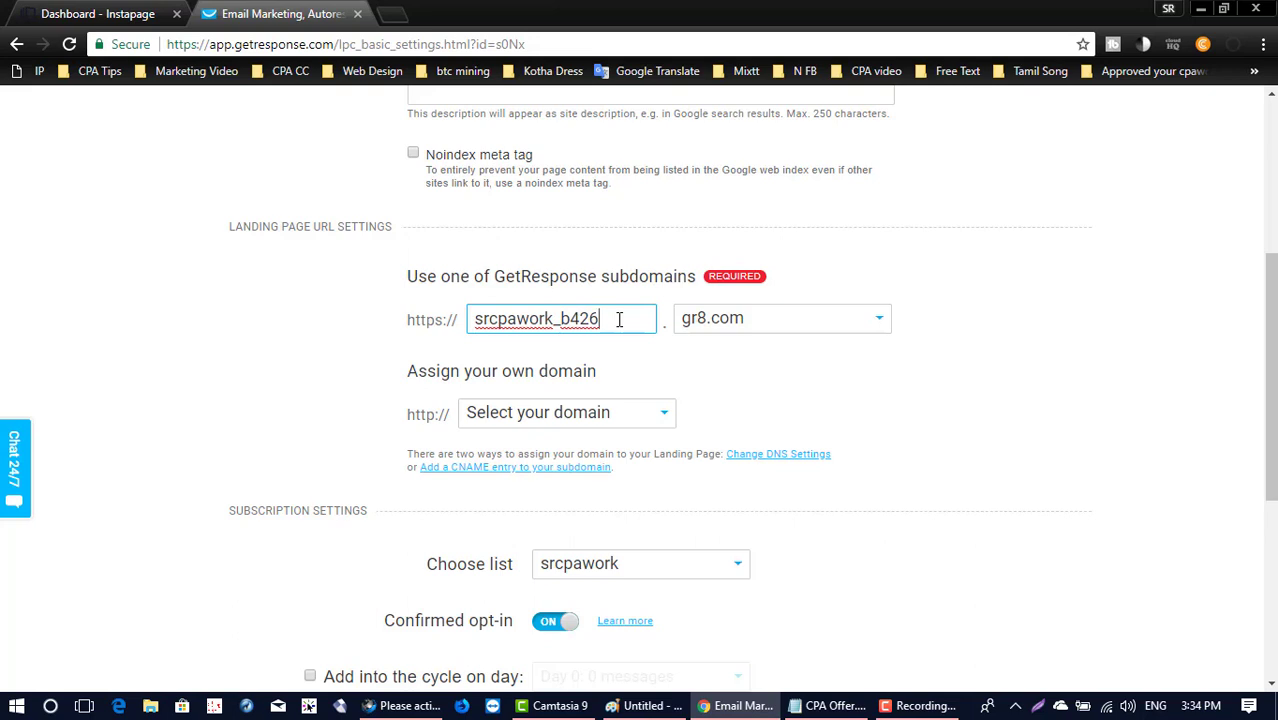
double_click(575, 318)
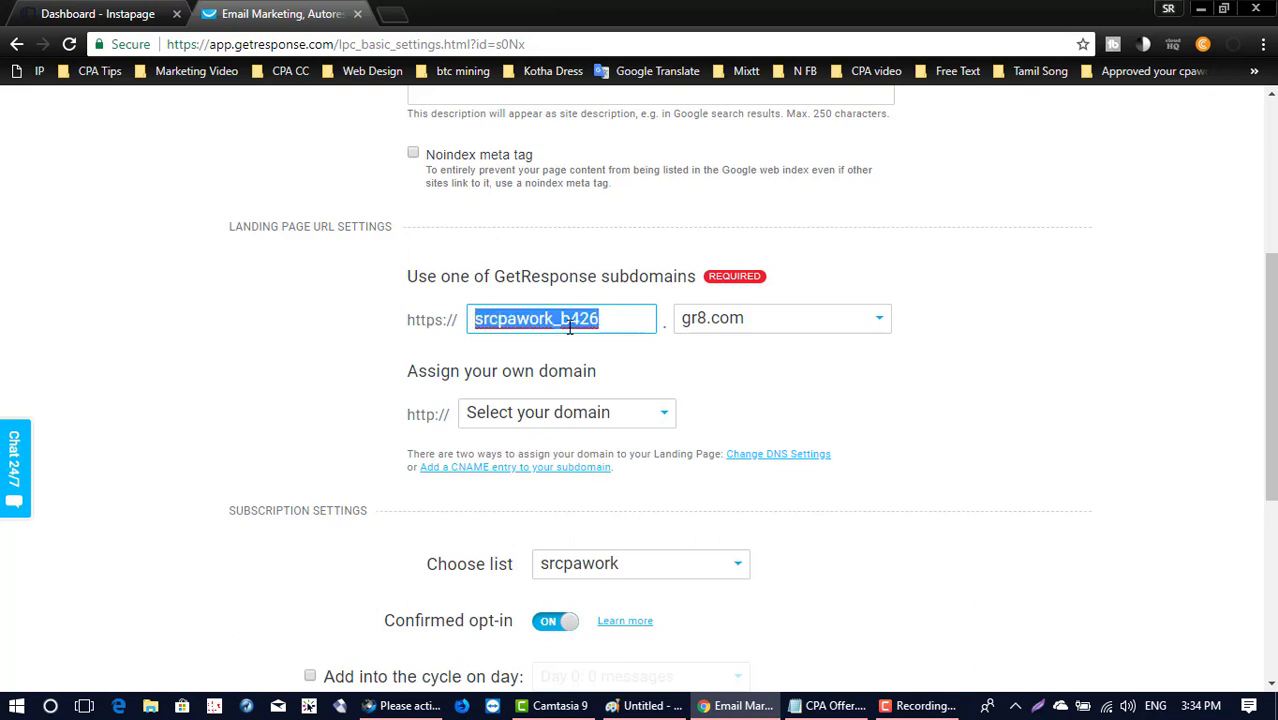
left_click(570, 326)
Step: Switch to Instapage, open the published Breast Actives page, copy brestactives from its address, and return to the GetResponse settings
left_click(160, 12)
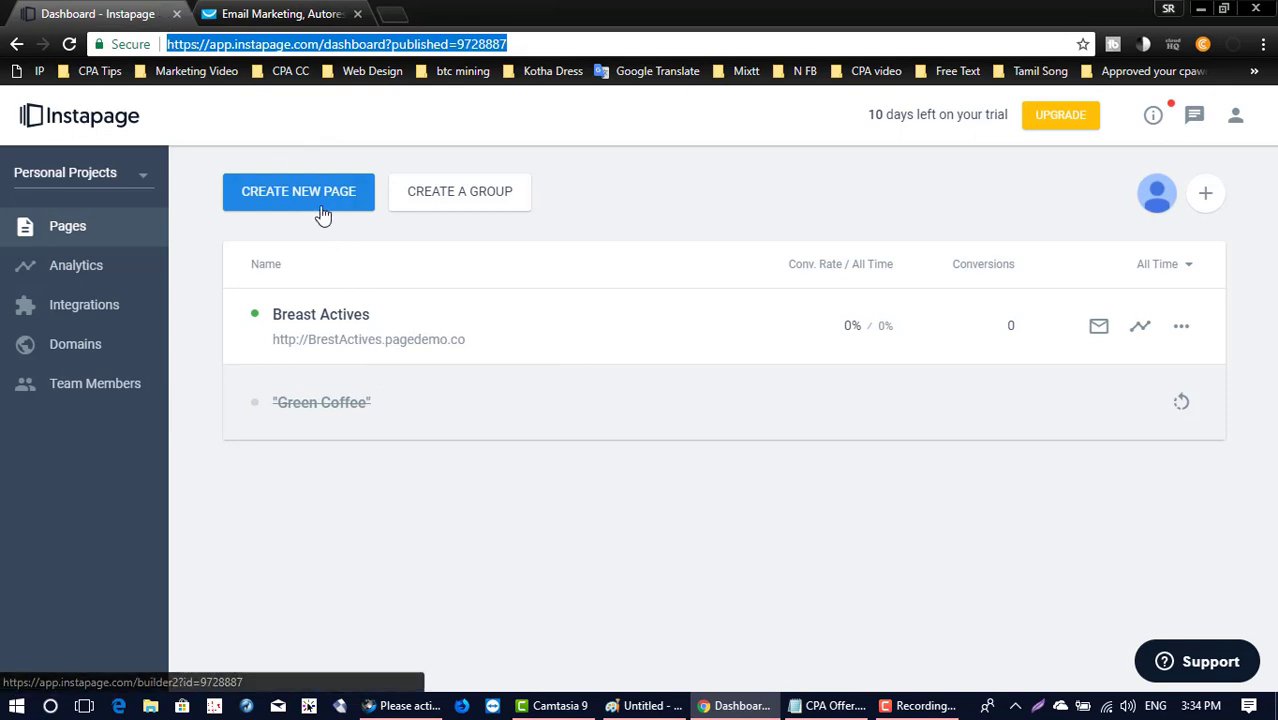
left_click(333, 342)
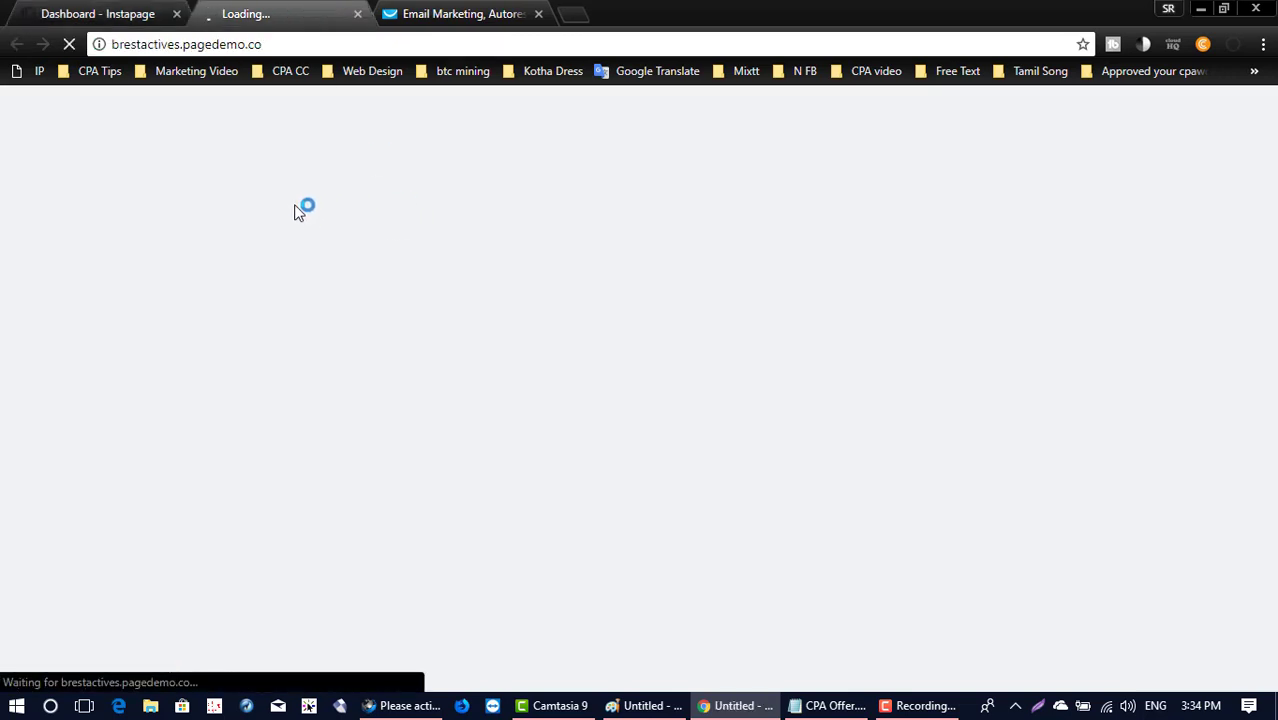
left_click_drag(180, 44, 113, 60)
key("ctrl+c")
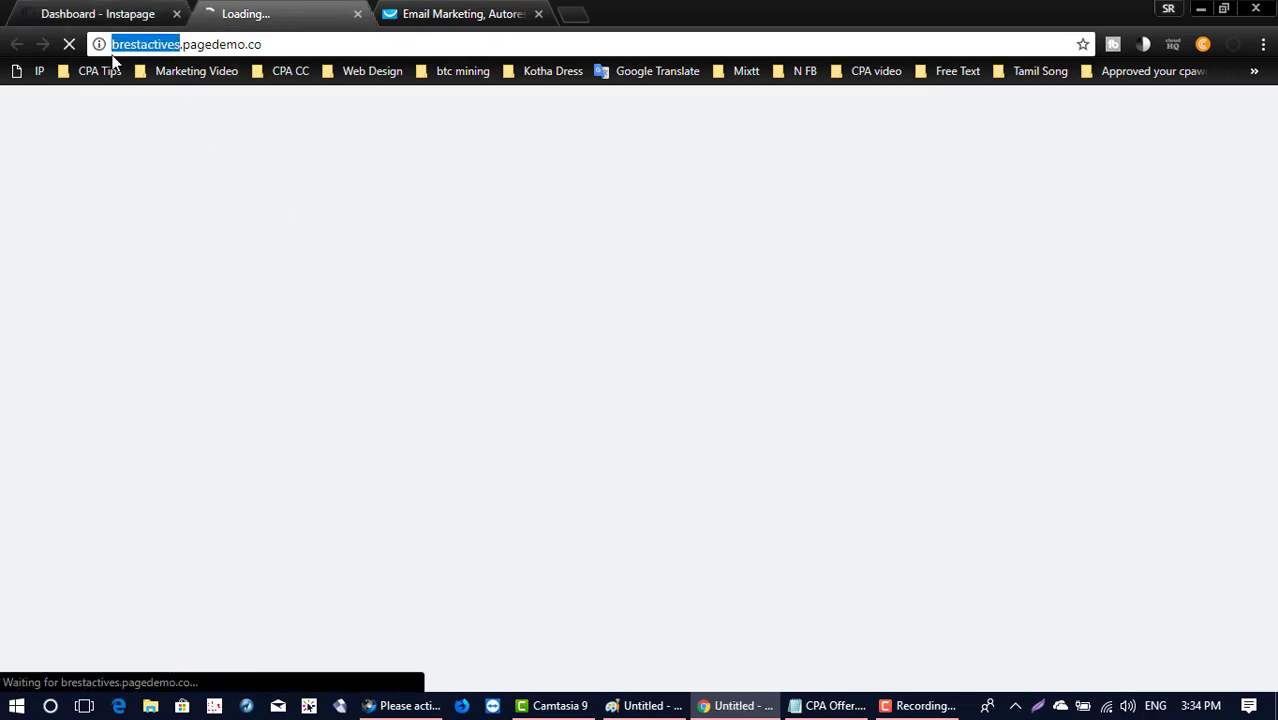
left_click(357, 14)
left_click(297, 16)
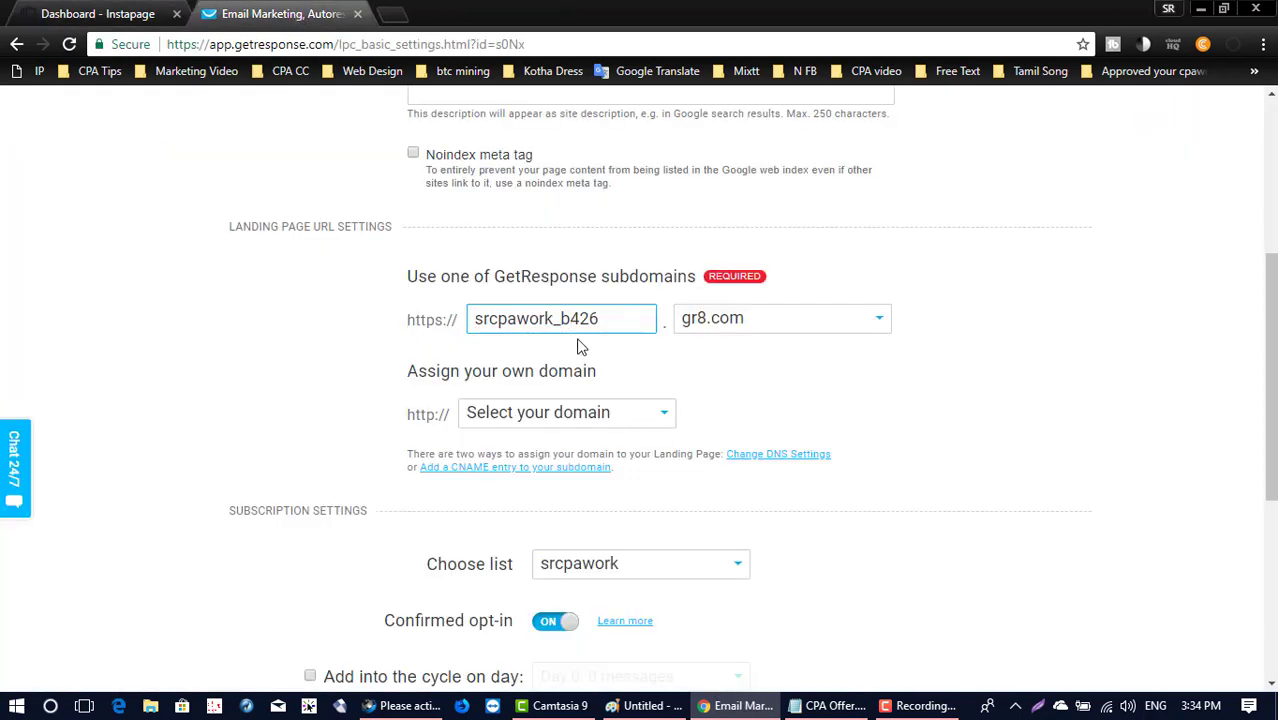
Step: Replace the landing page's GetResponse subdomain name with the copied brestactives
left_click_drag(633, 318, 350, 300)
key("ctrl+v")
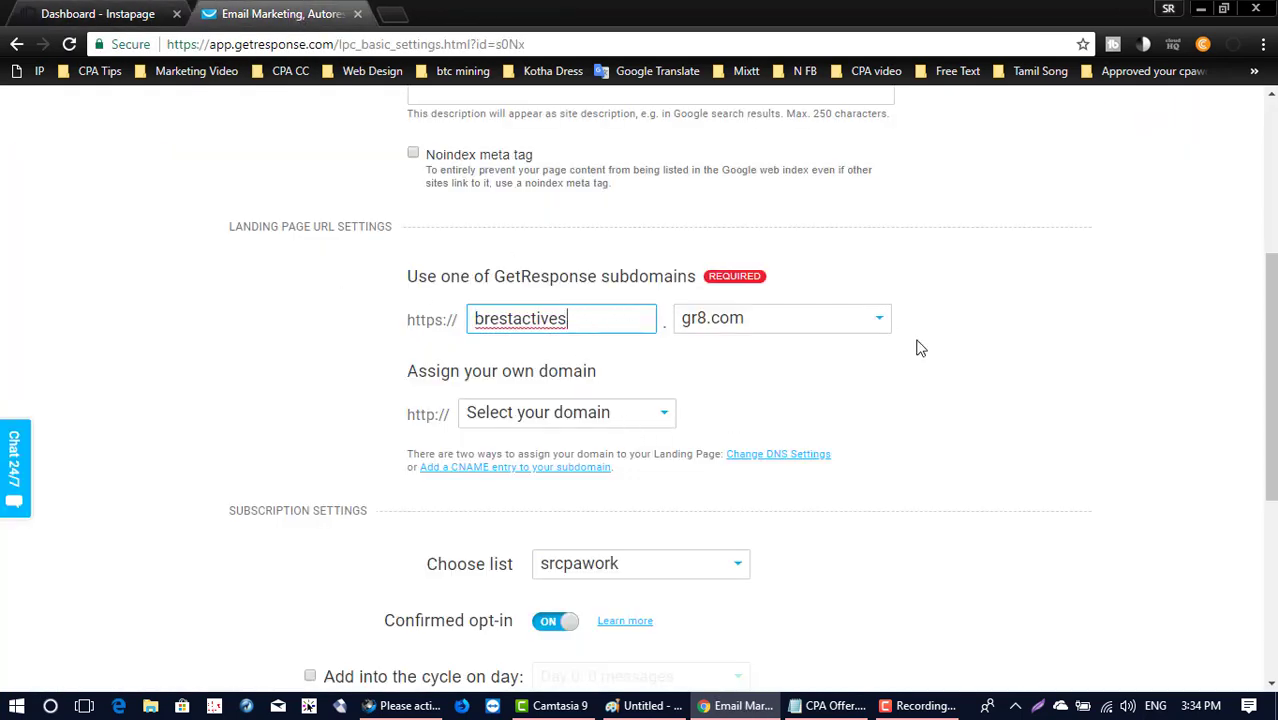
left_click(853, 368)
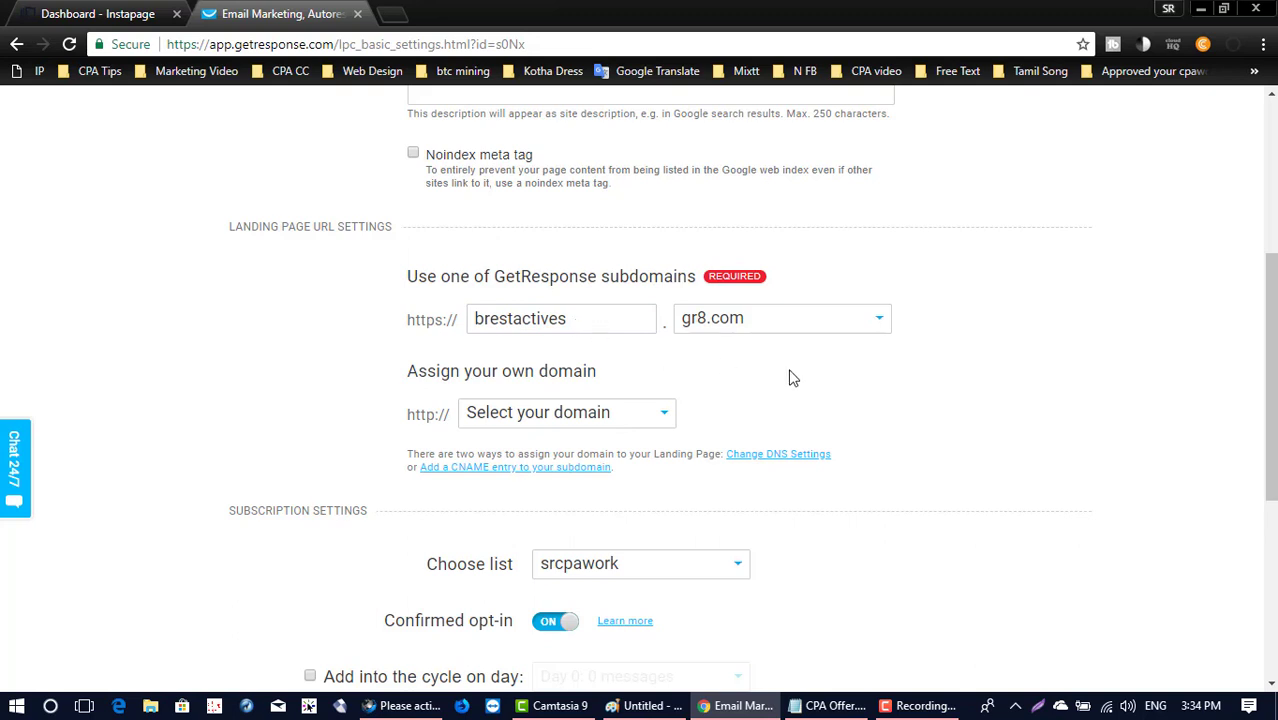
Step: Examine the choices for assigning an own domain to the landing page without selecting one
scroll(790, 374, "down", 1)
left_click(632, 324)
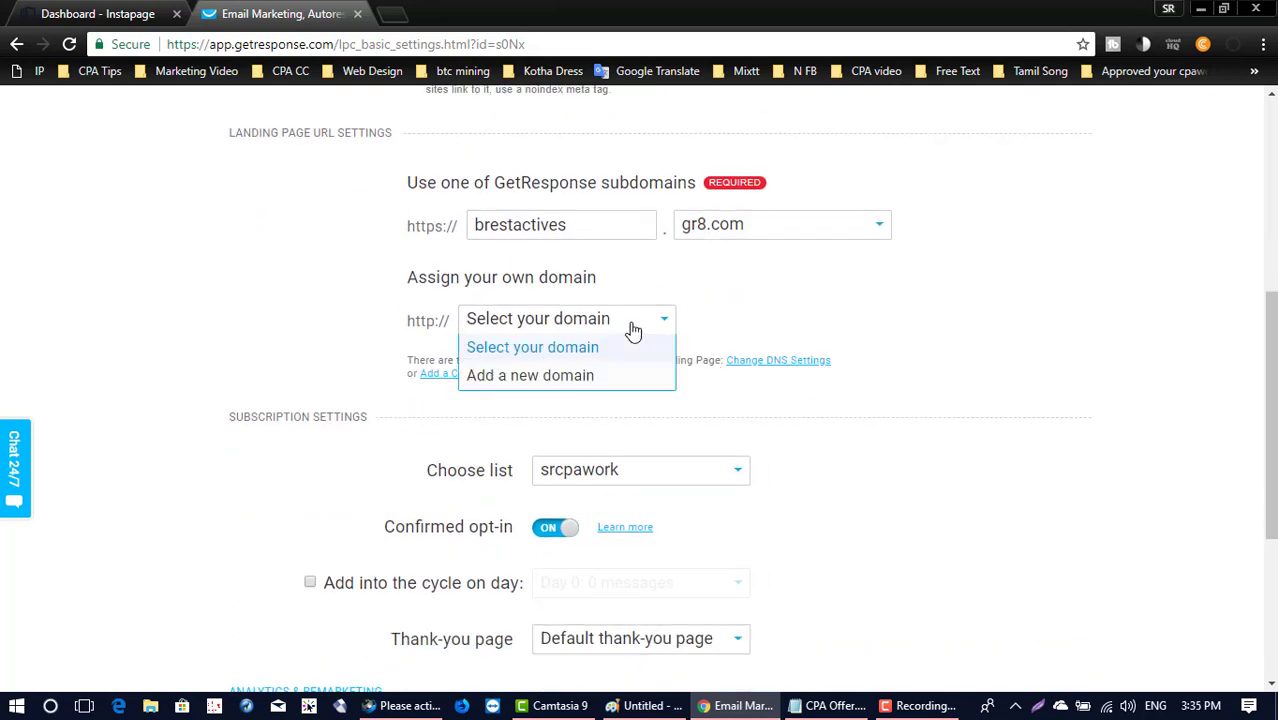
left_click(767, 311)
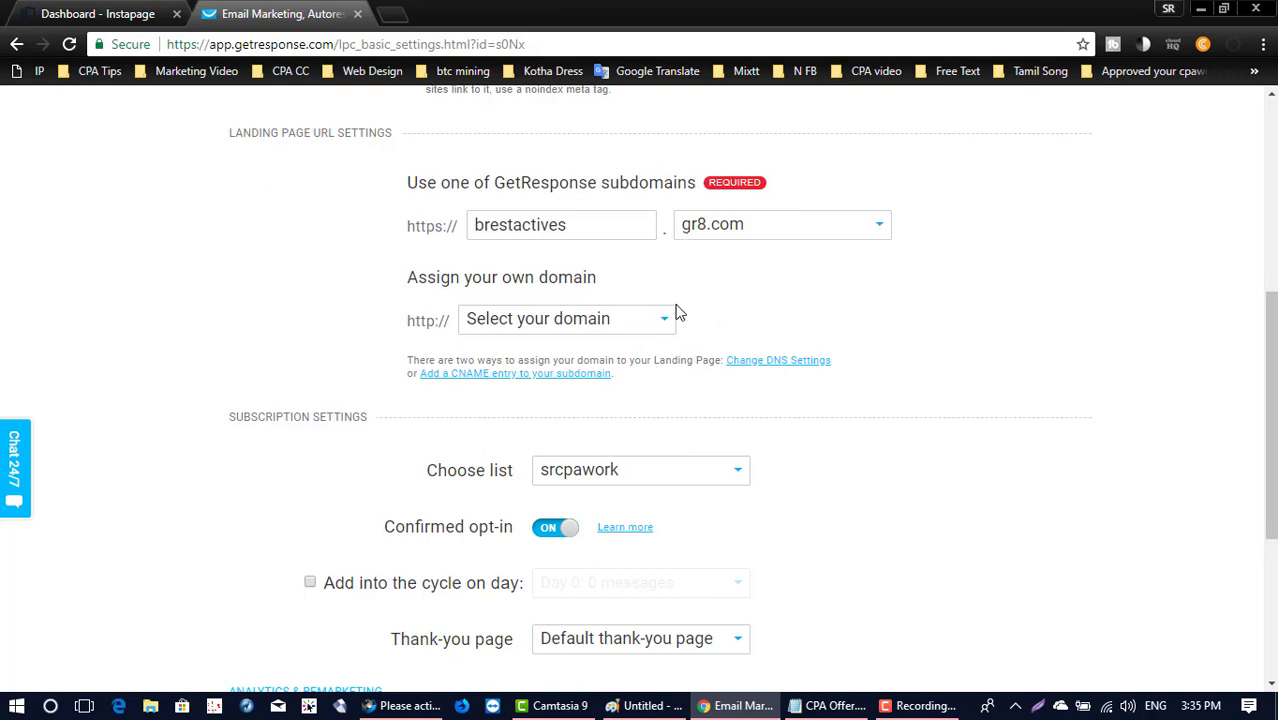
left_click(652, 333)
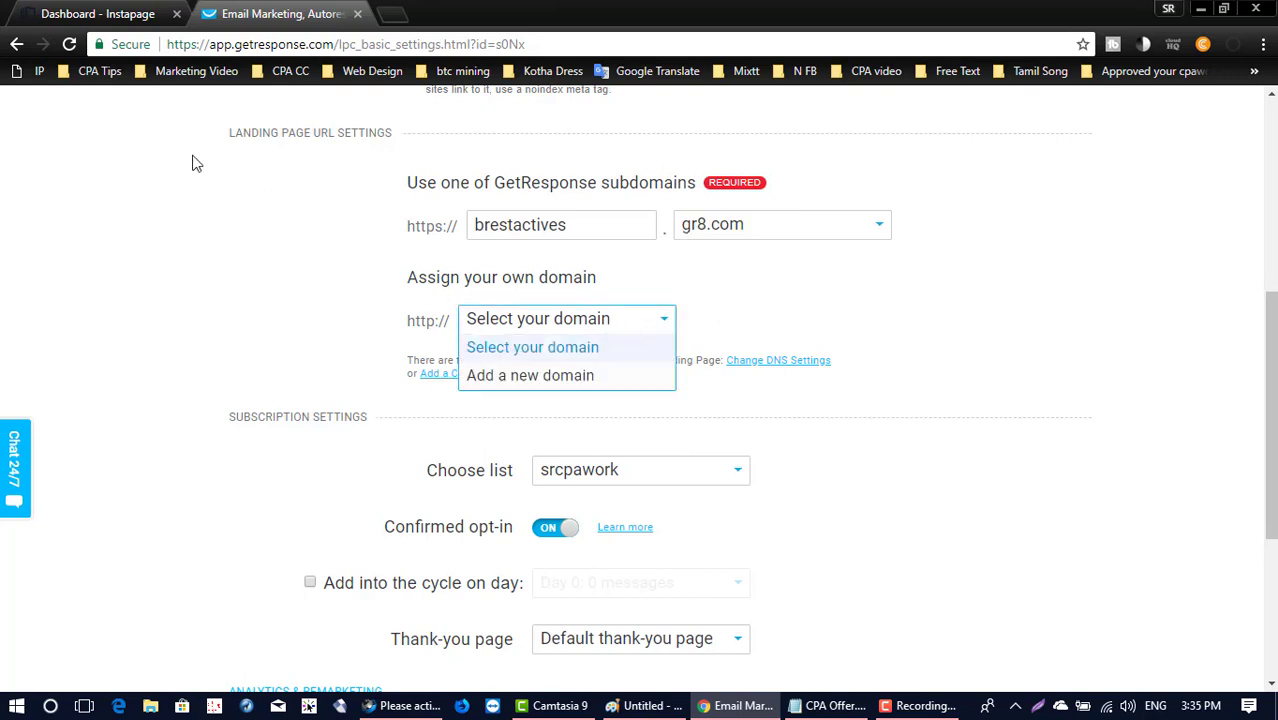
left_click(60, 12)
left_click(278, 13)
left_click(1016, 314)
left_click(635, 326)
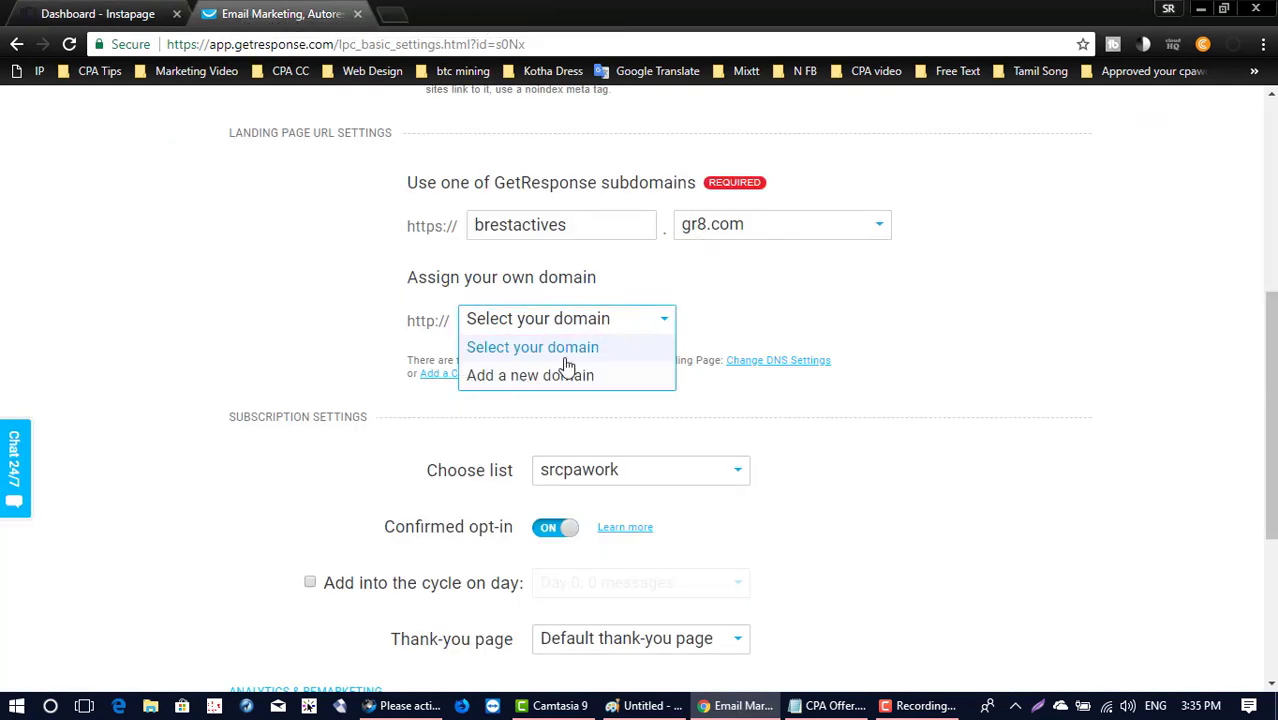
left_click(876, 306)
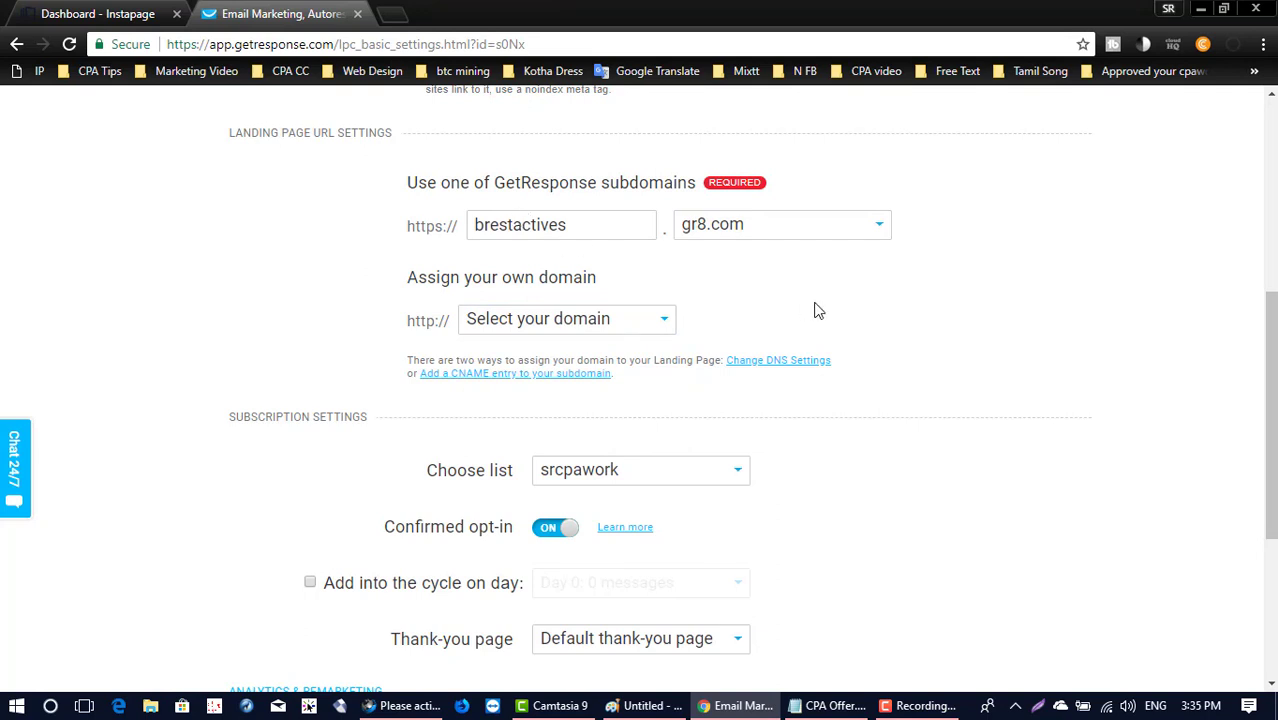
Step: Review the URL and subscription settings and examine which contact lists can be chosen for the landing page
scroll(815, 310, "up", 1)
scroll(815, 310, "up", 1)
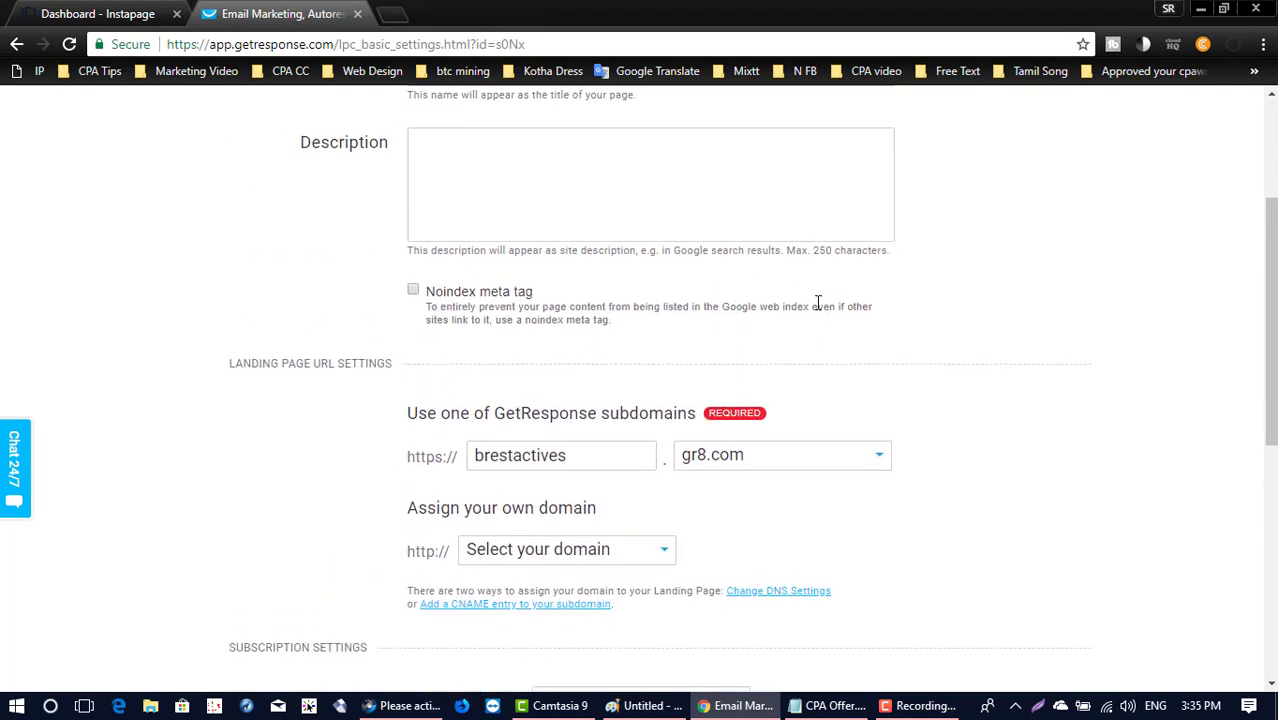
scroll(815, 310, "down", 2)
scroll(817, 310, "down", 1)
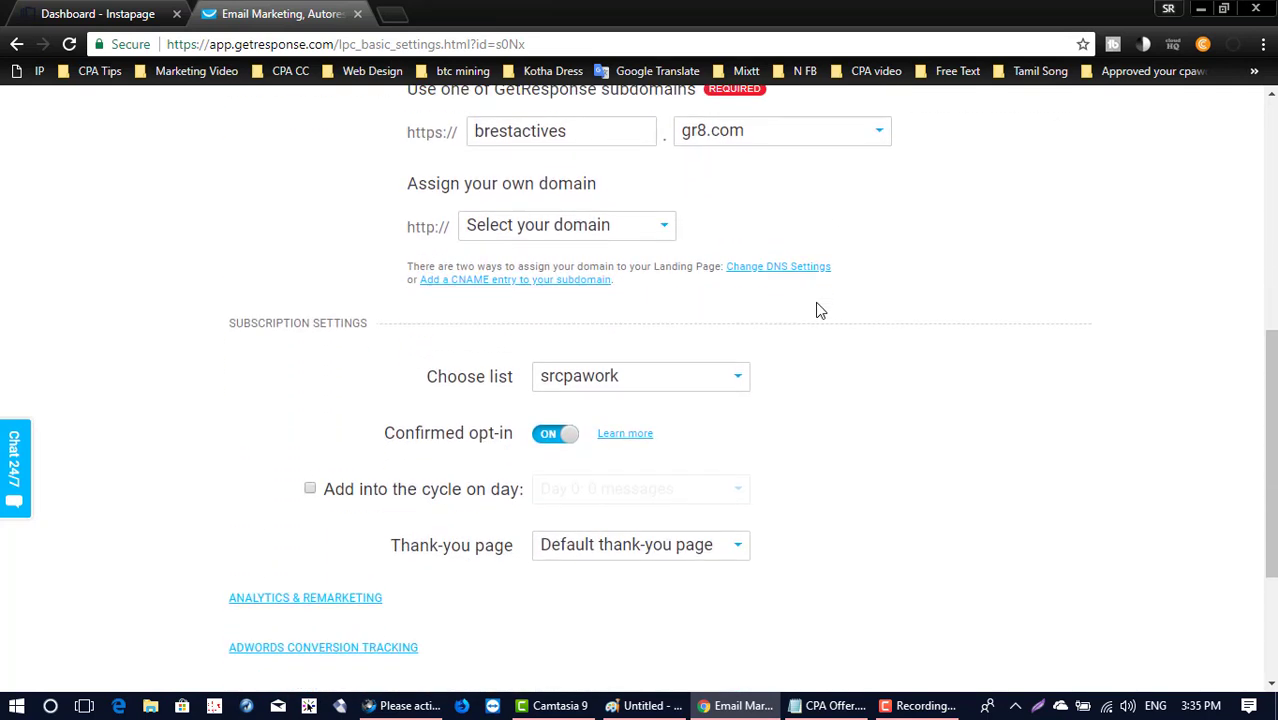
scroll(751, 289, "down", 2)
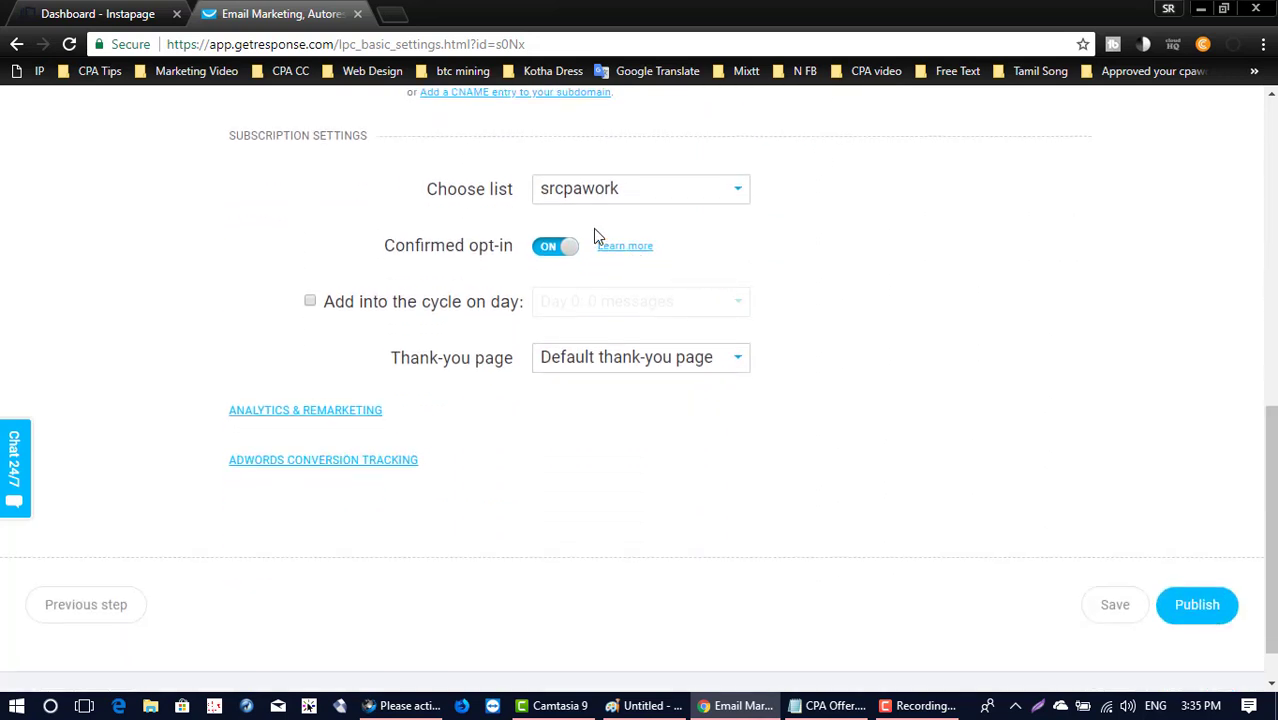
left_click(620, 196)
left_click(834, 242)
left_click(701, 195)
left_click(805, 200)
left_click(667, 195)
left_click(836, 196)
left_click(630, 189)
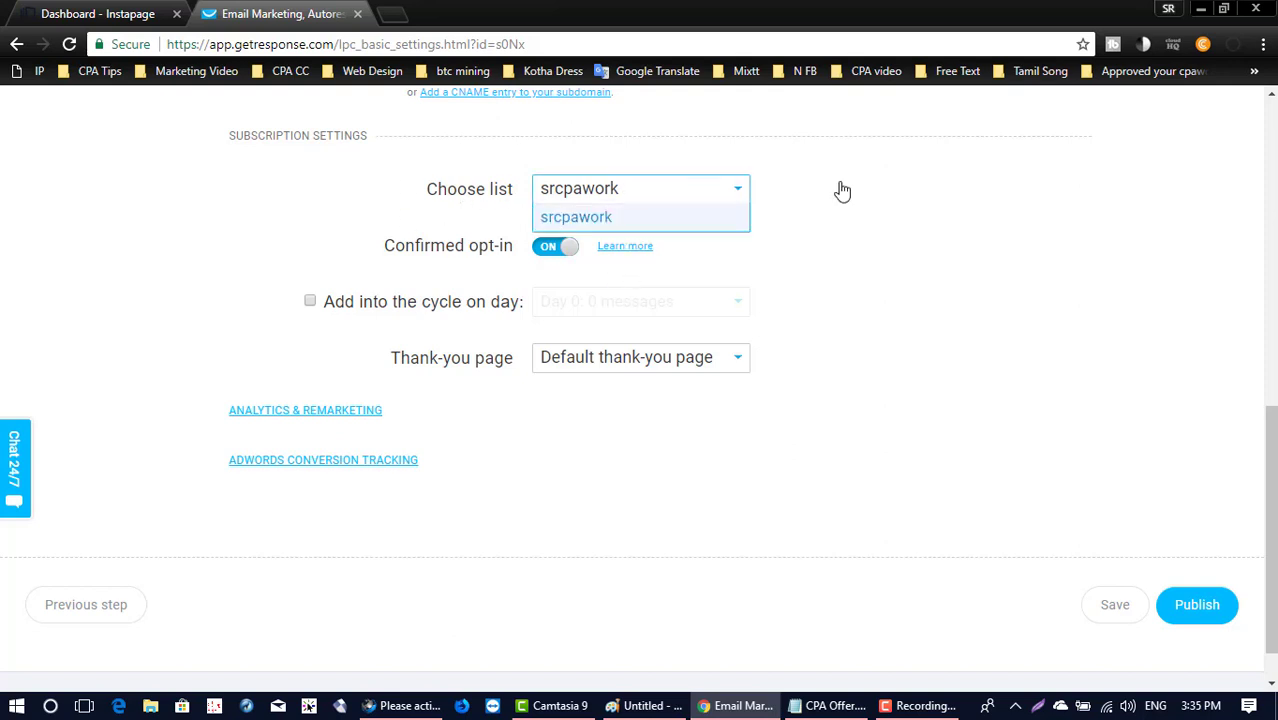
left_click(953, 186)
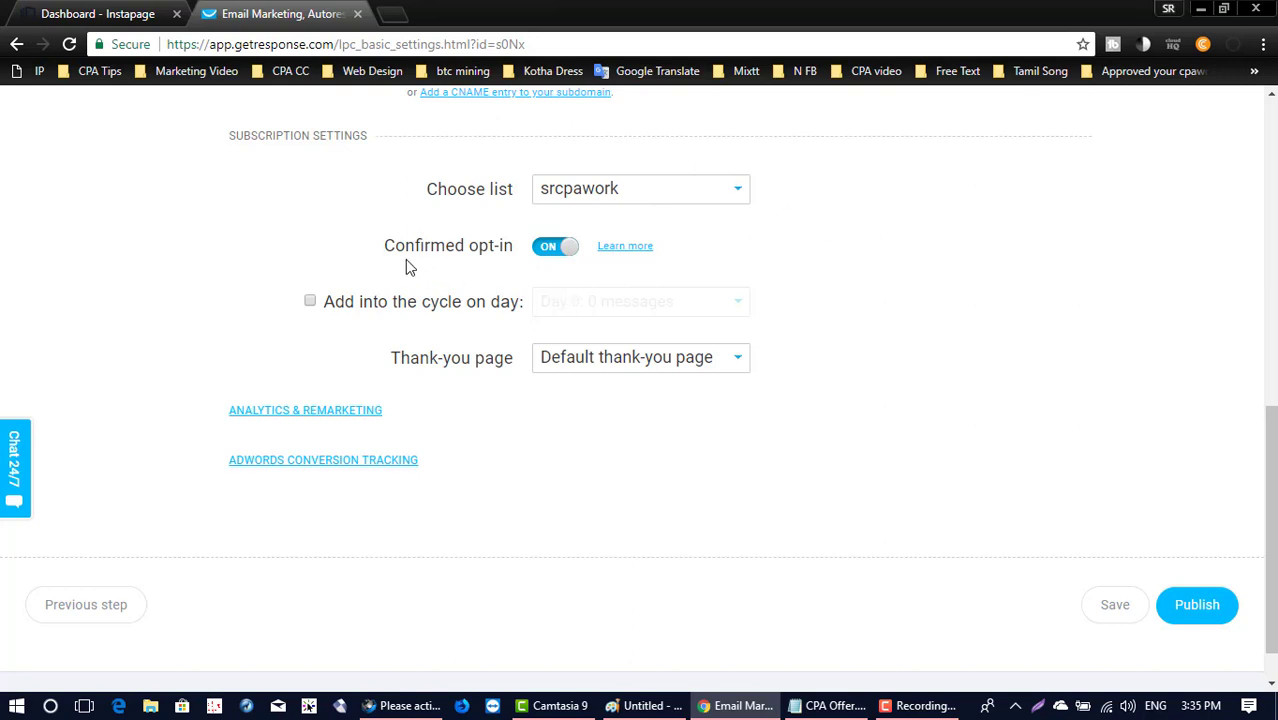
Step: Turn off Confirmed opt-in in the landing page's subscription settings
left_click_drag(388, 250, 478, 249)
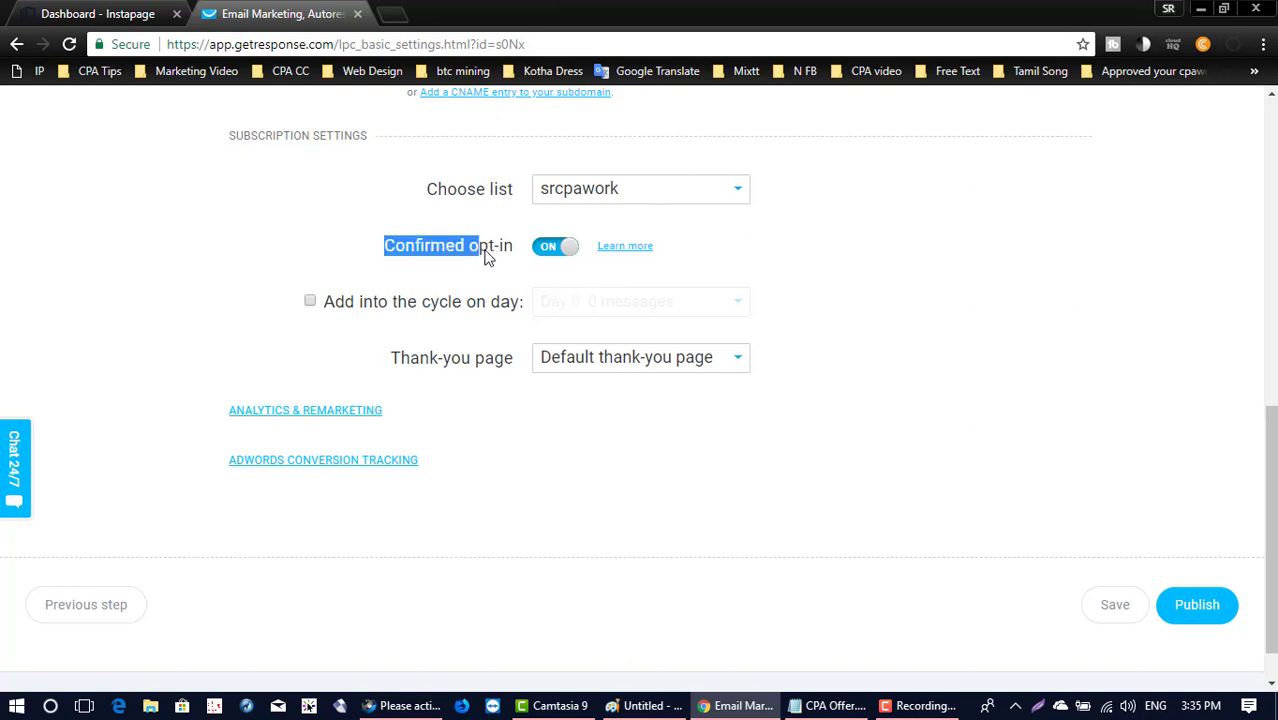
left_click(500, 256)
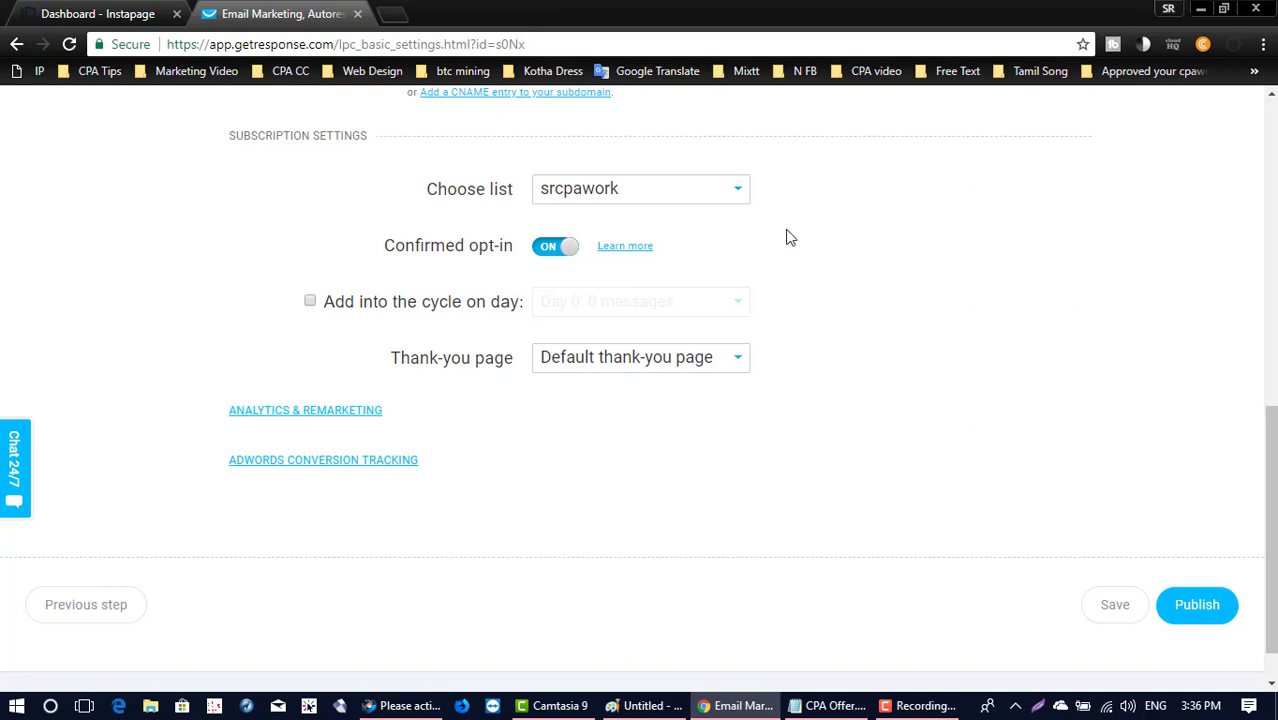
left_click(545, 258)
Step: Set the landing page's thank-you page to Custom thank-you page
scroll(1081, 285, "down", 1)
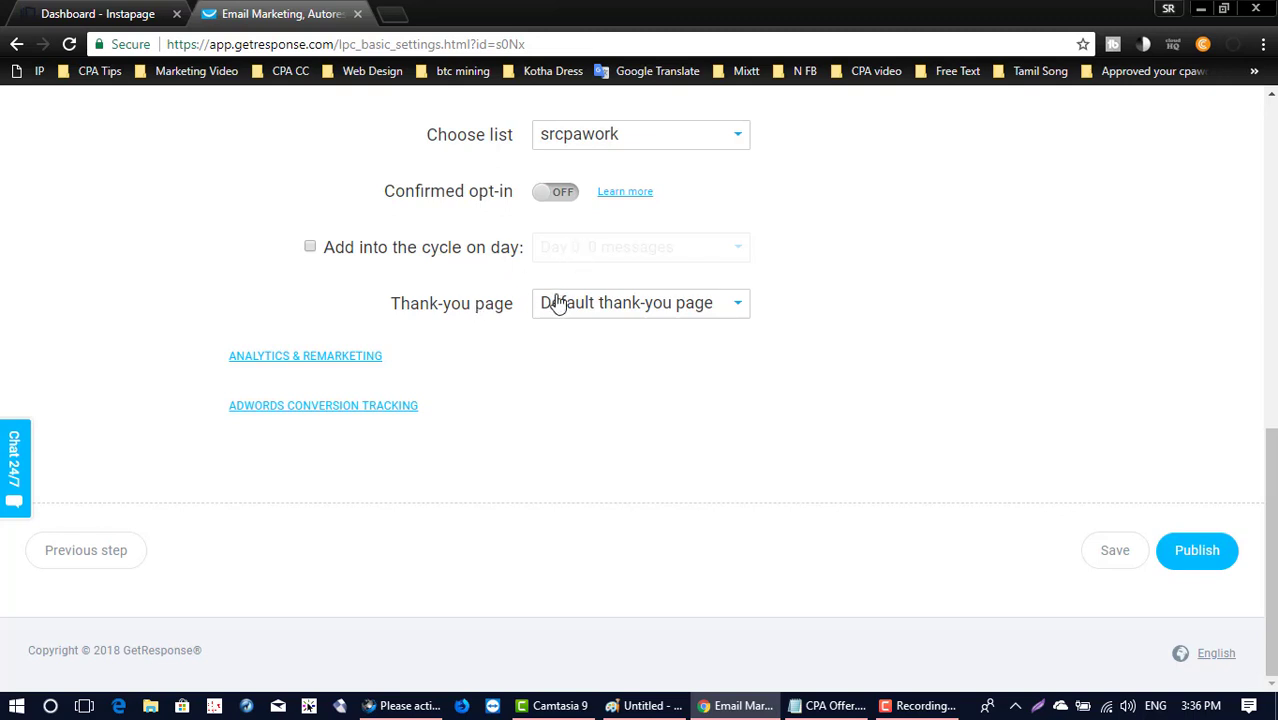
left_click(690, 309)
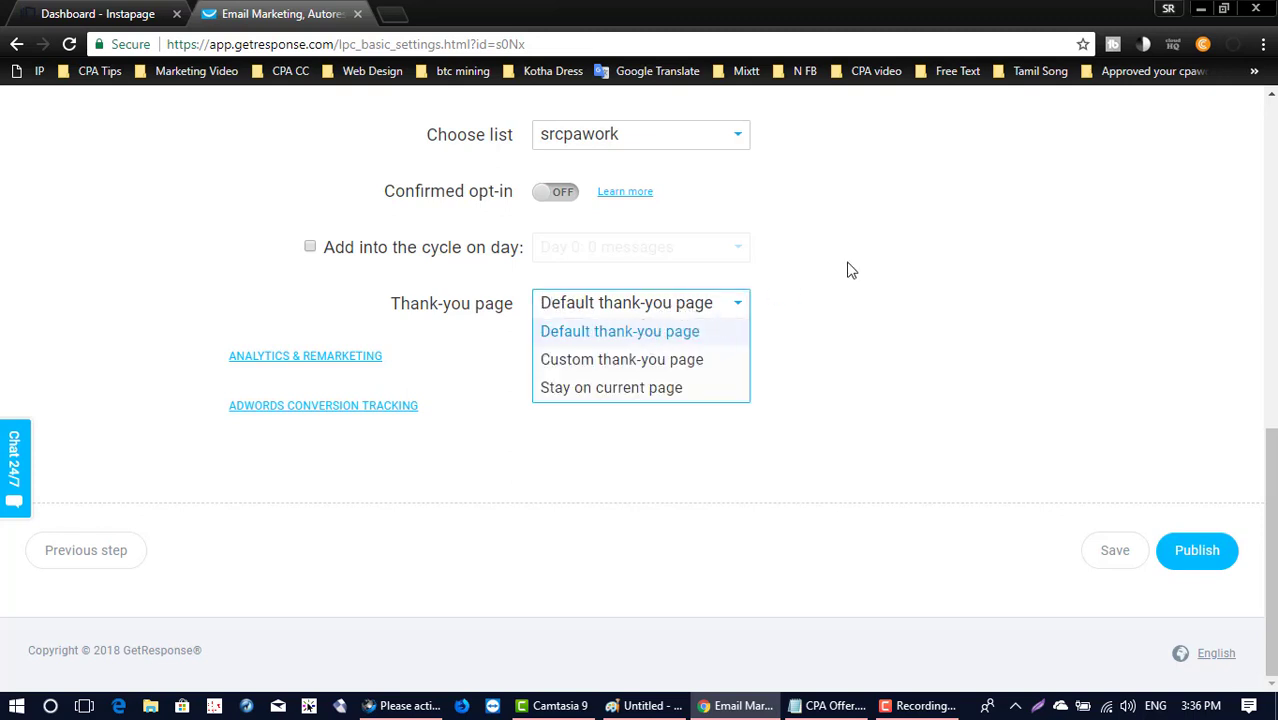
left_click(698, 310)
left_click(694, 312)
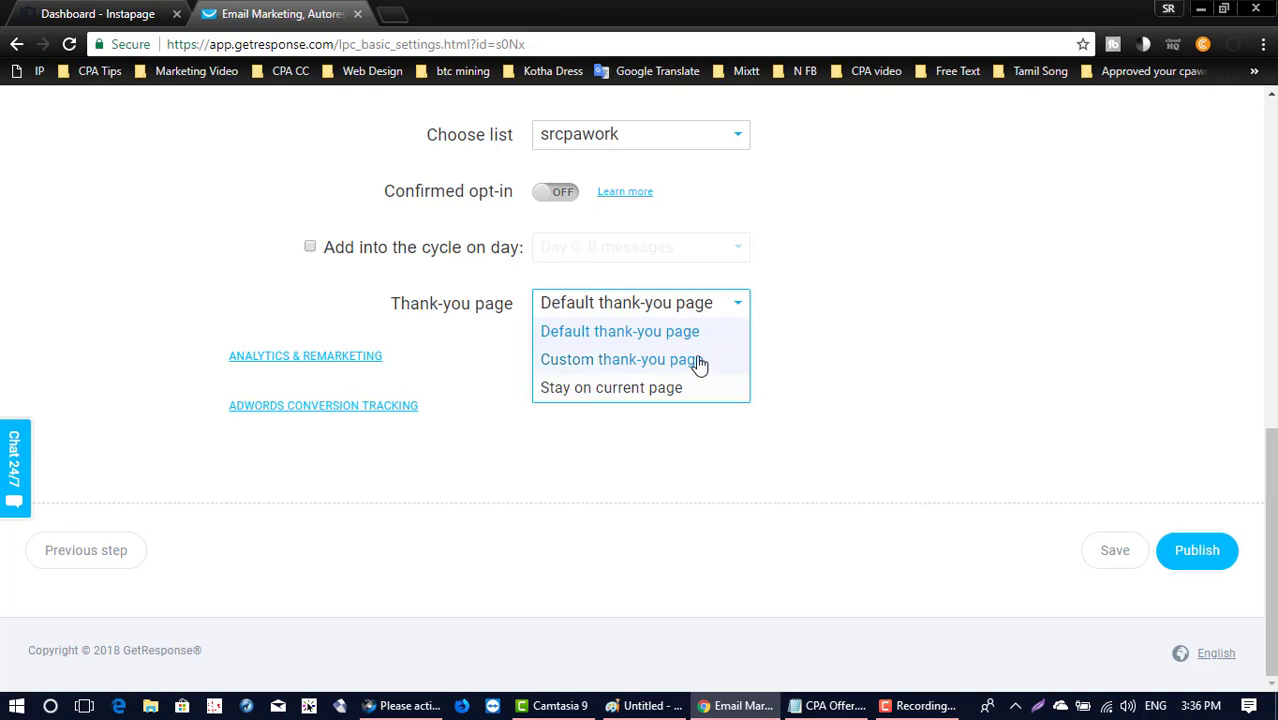
left_click(700, 361)
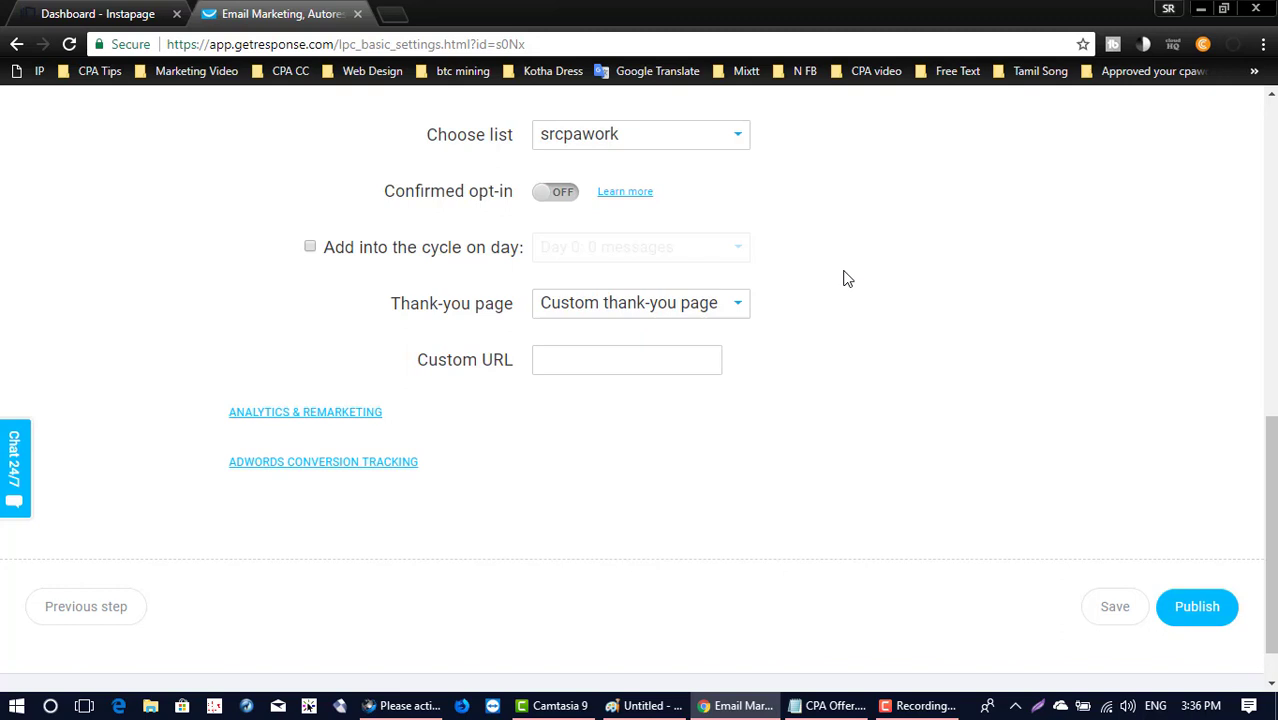
Step: Switch to CPA Offer.txt in Notepad, save the file, and copy its full affiliate offer link
left_click(829, 706)
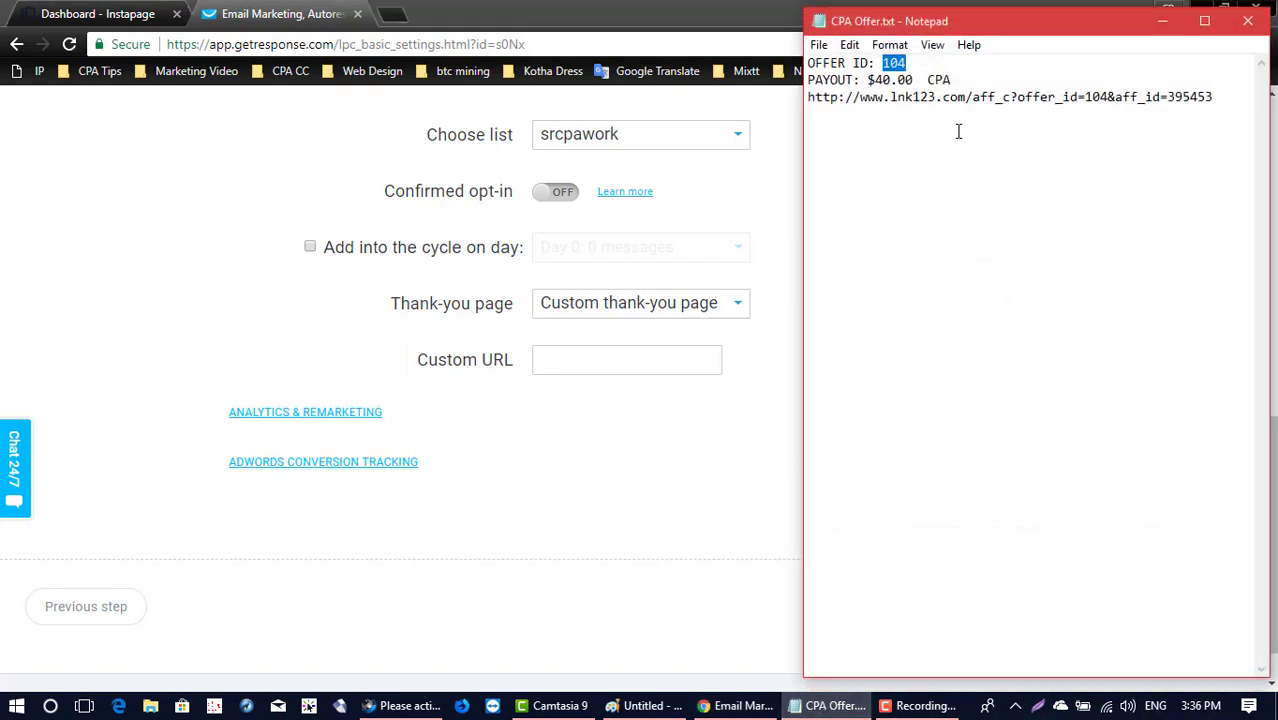
left_click(818, 45)
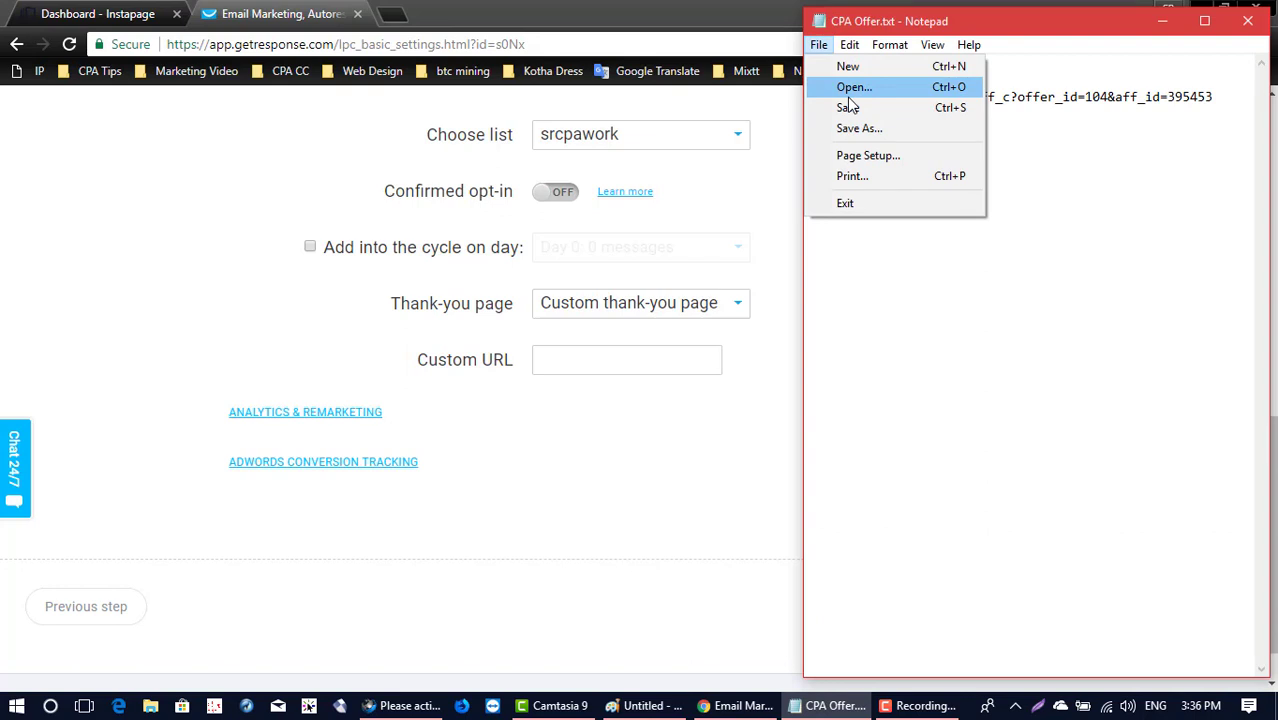
left_click(848, 107)
left_click_drag(1212, 97, 798, 98)
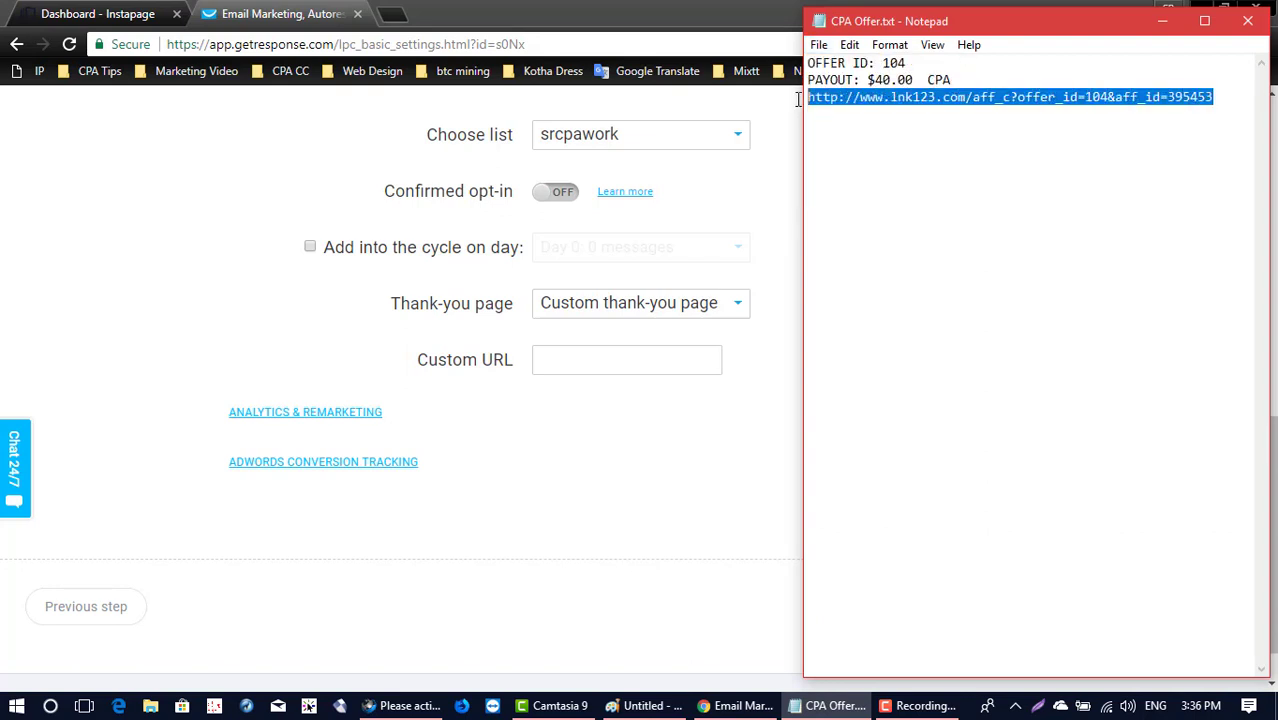
right_click(827, 101)
left_click(849, 160)
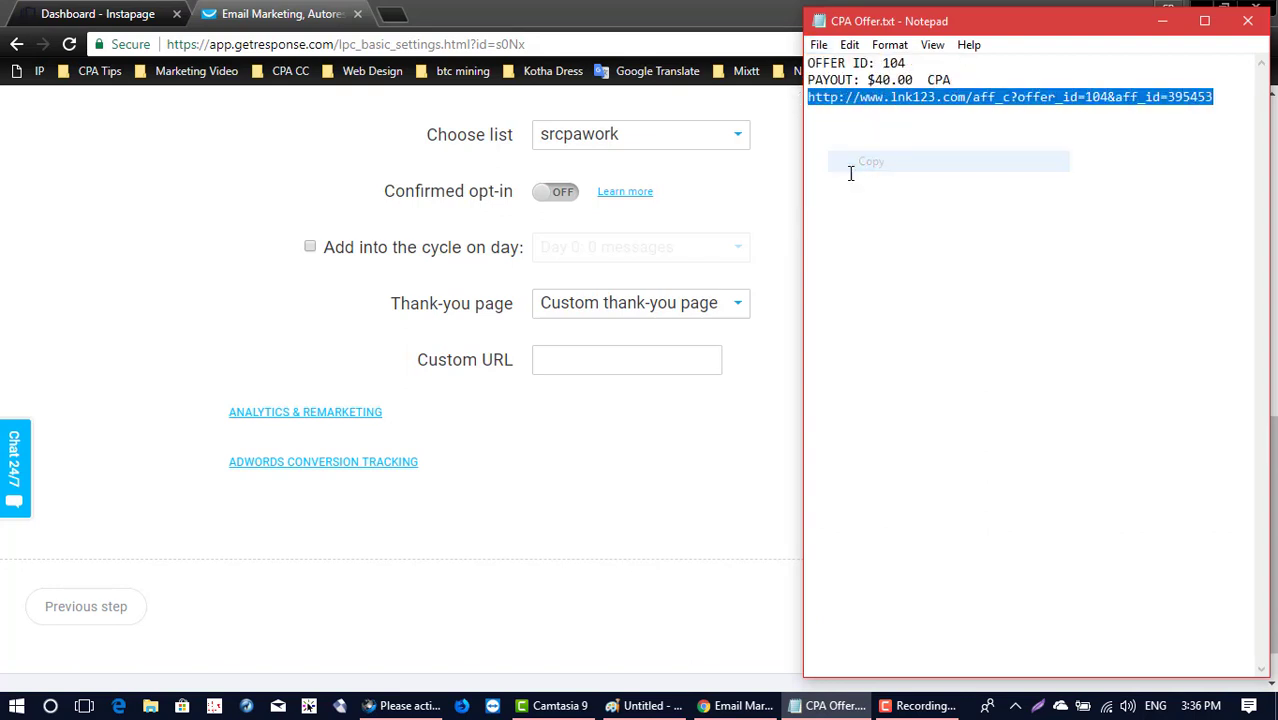
Step: Paste the copied affiliate offer link as the Custom URL of the thank-you page in GetResponse
right_click(594, 352)
left_click(650, 463)
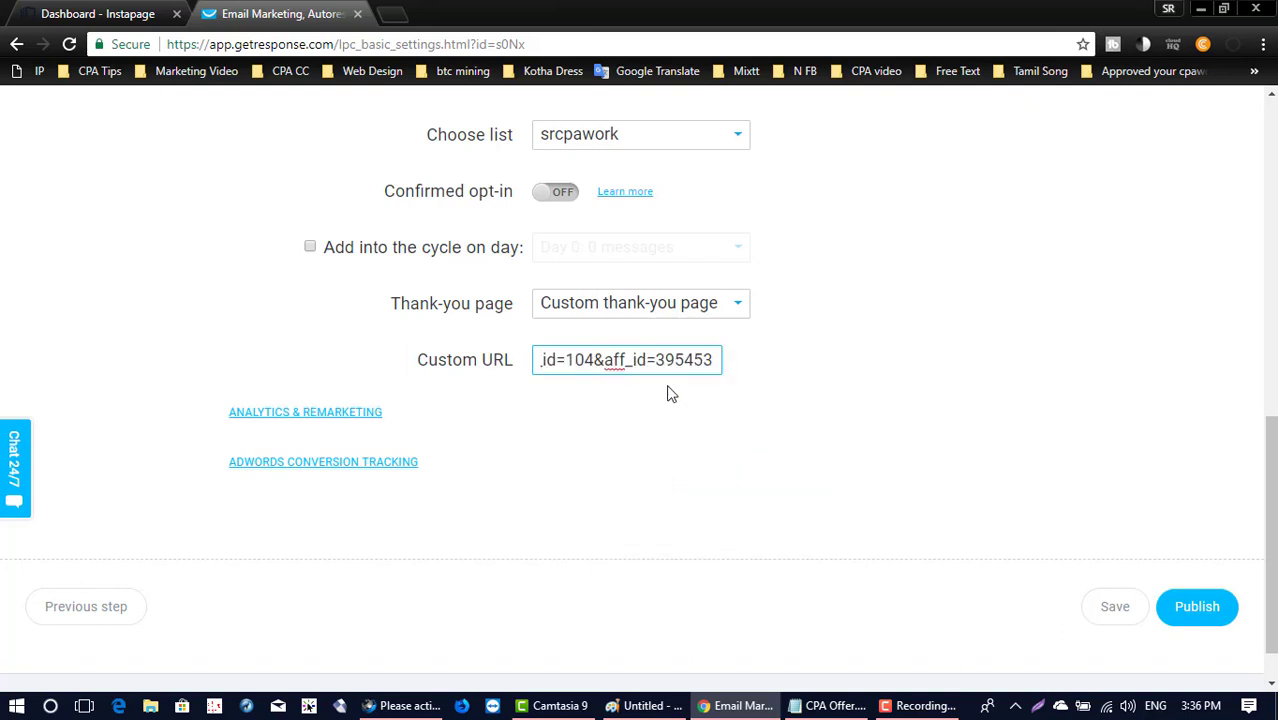
key("ctrl+a")
key("BackSpace")
key("ctrl+v")
Step: Check the completed landing page settings once more and publish the landing page
scroll(833, 380, "up", 10)
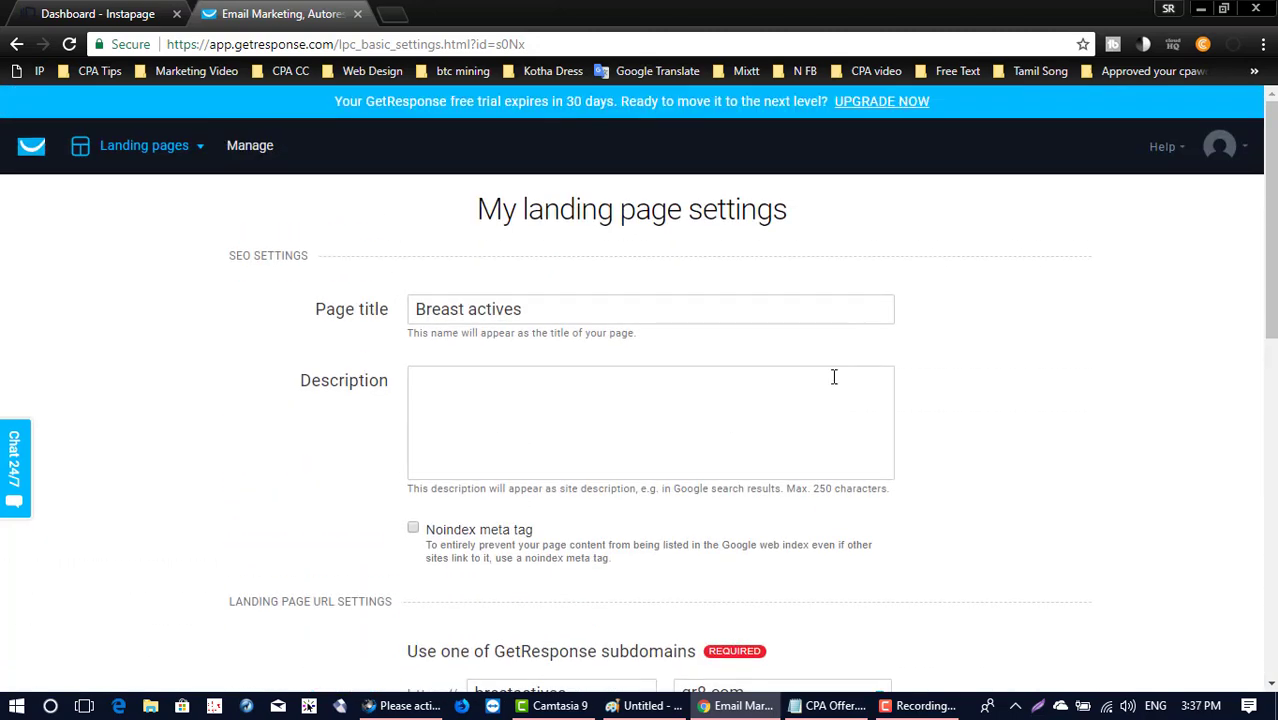
scroll(833, 377, "down", 10)
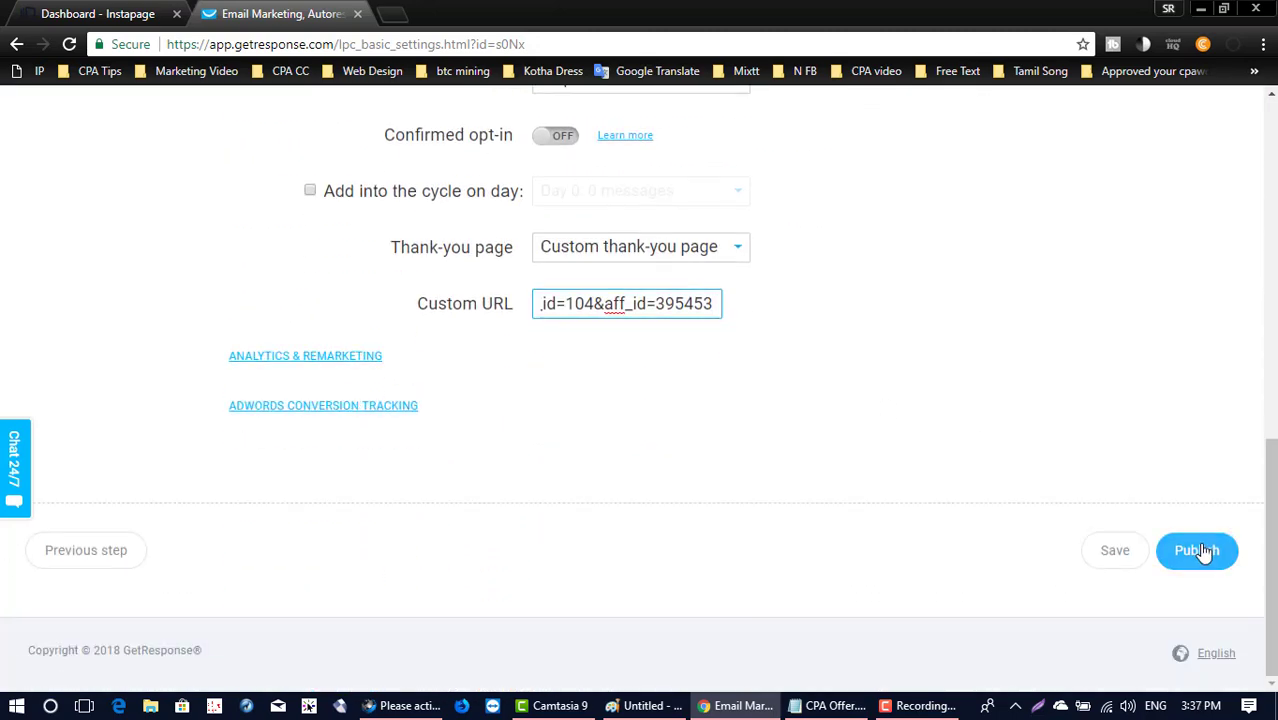
left_click(1203, 553)
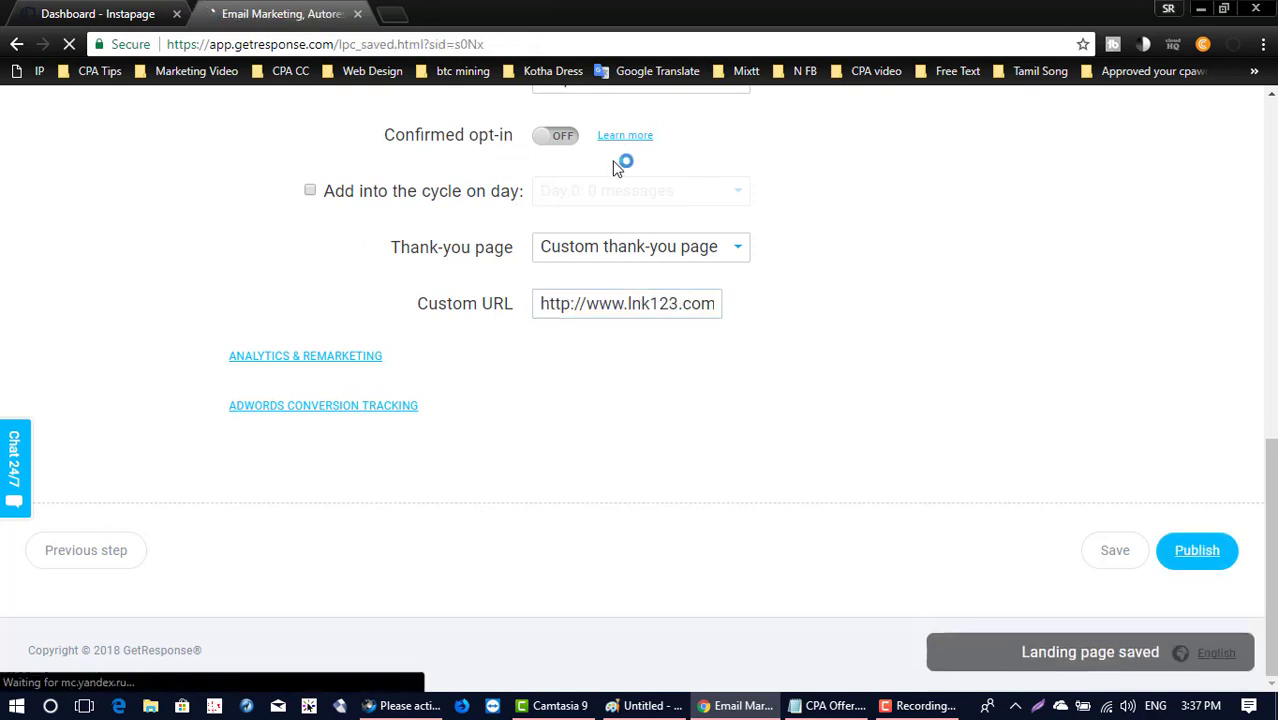
scroll(1060, 268, "down", 2)
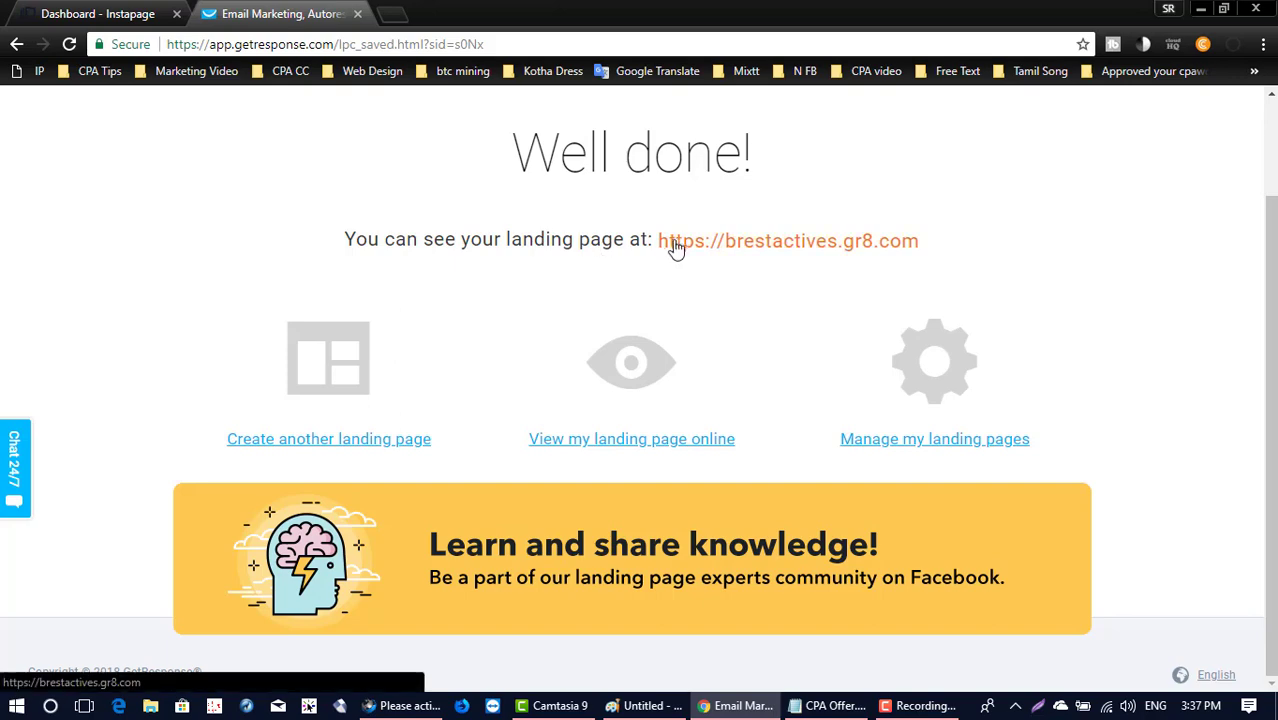
scroll(645, 274, "up", 2)
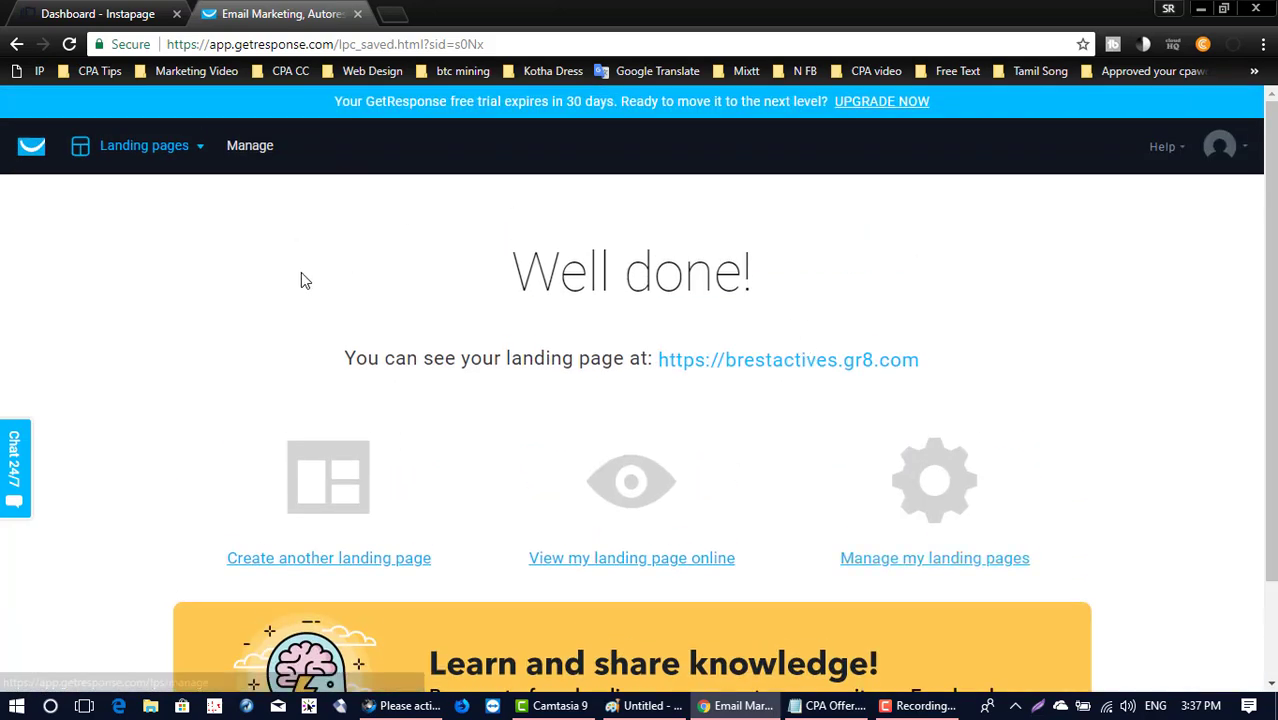
scroll(672, 348, "down", 2)
scroll(680, 357, "up", 2)
left_click_drag(922, 362, 656, 363)
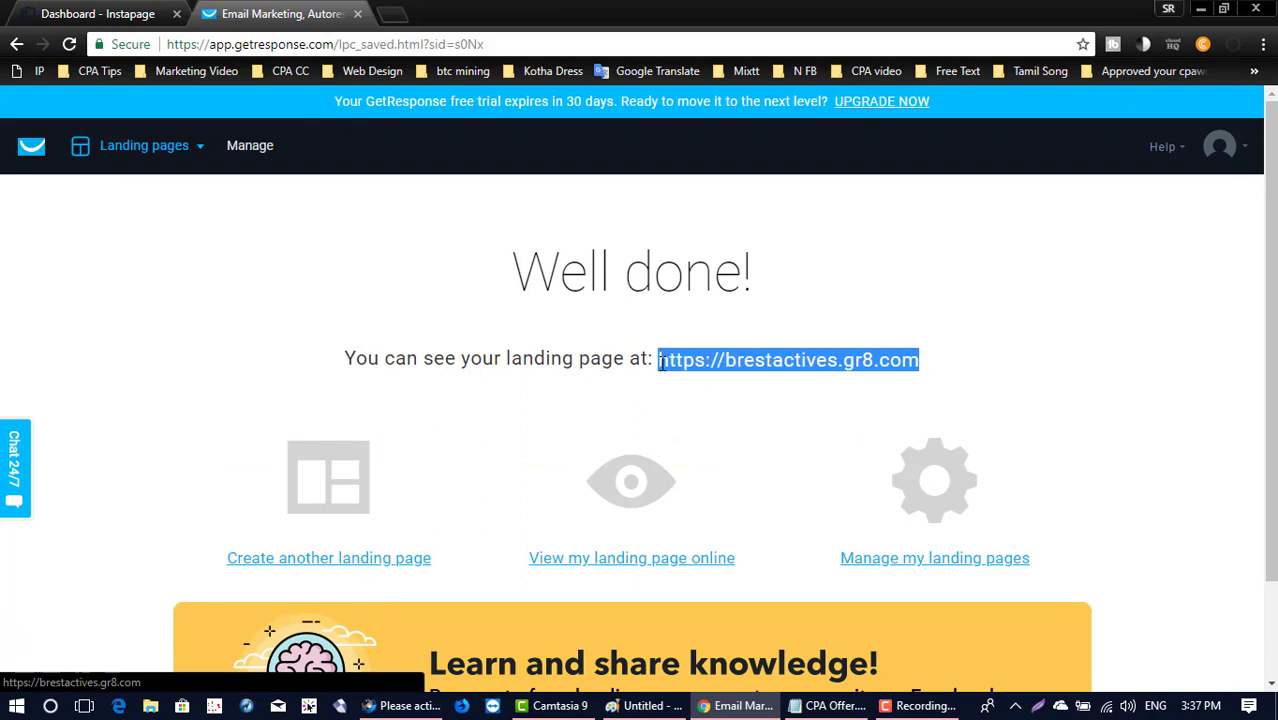
right_click(680, 368)
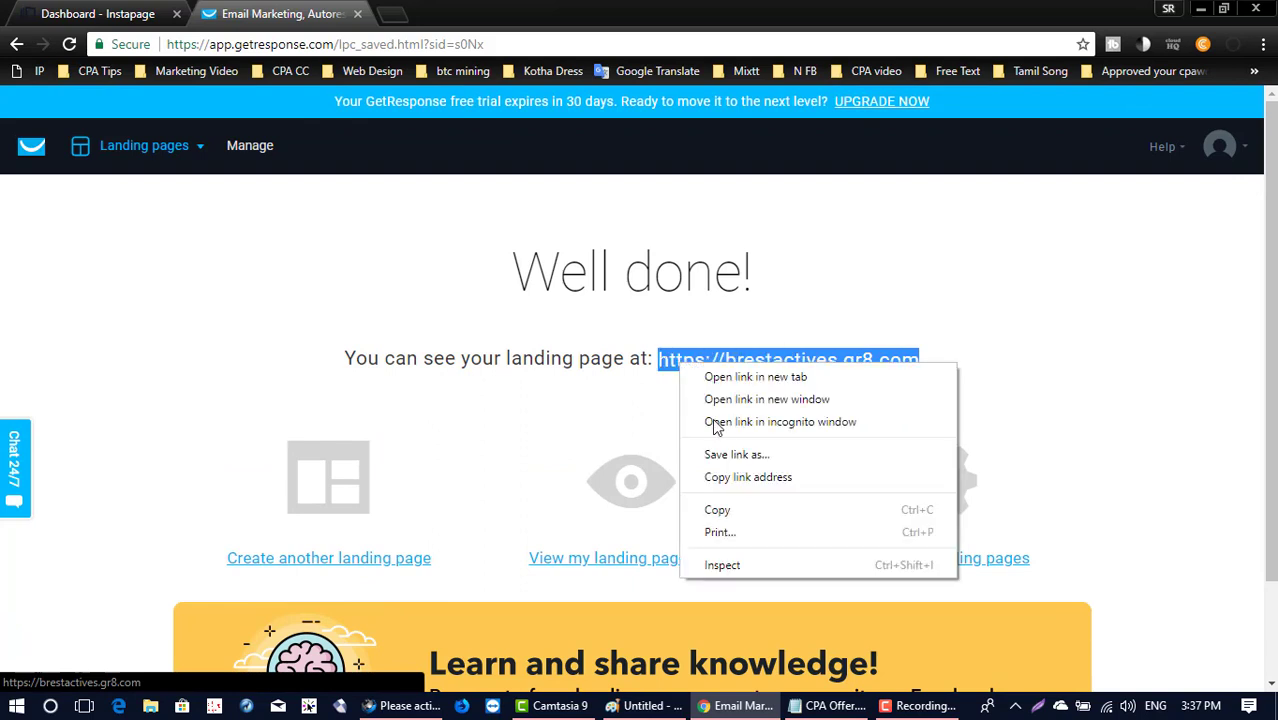
left_click(744, 510)
Step: Switch to Cyberfox, open the copied landing page address in a new tab, and close the Gmail tab
left_click(418, 708)
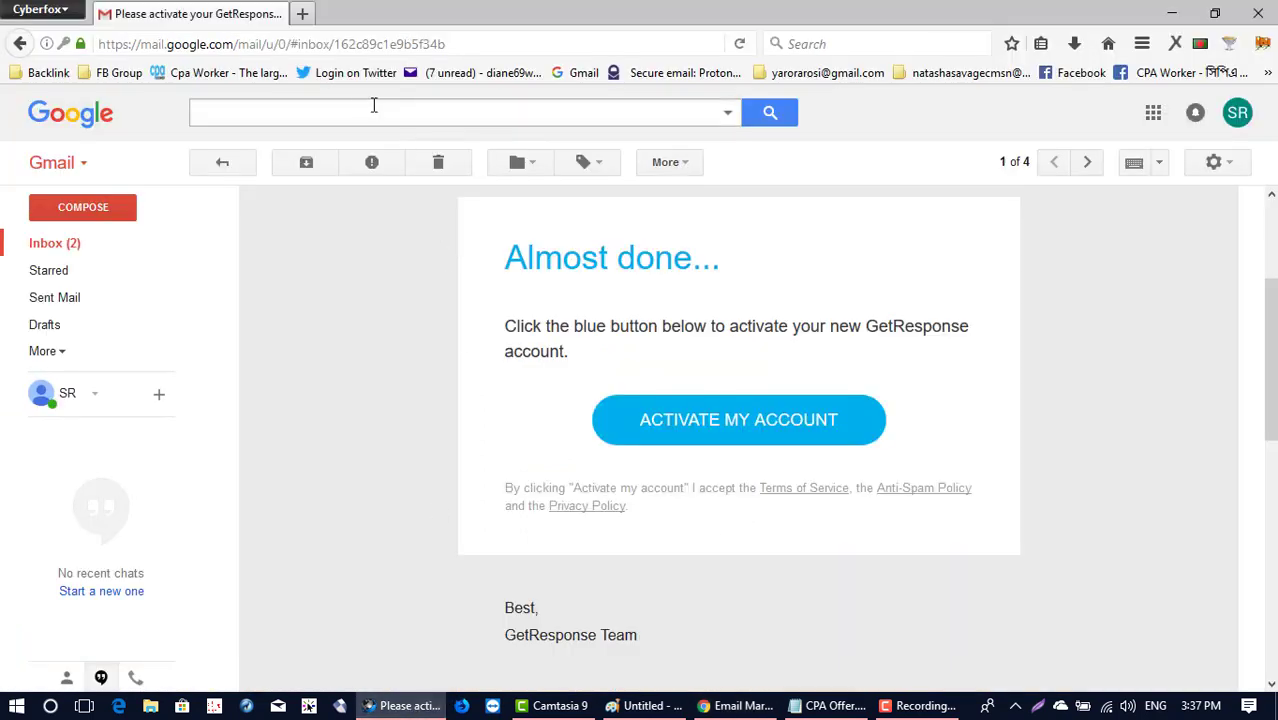
key("ctrl+t")
right_click(342, 44)
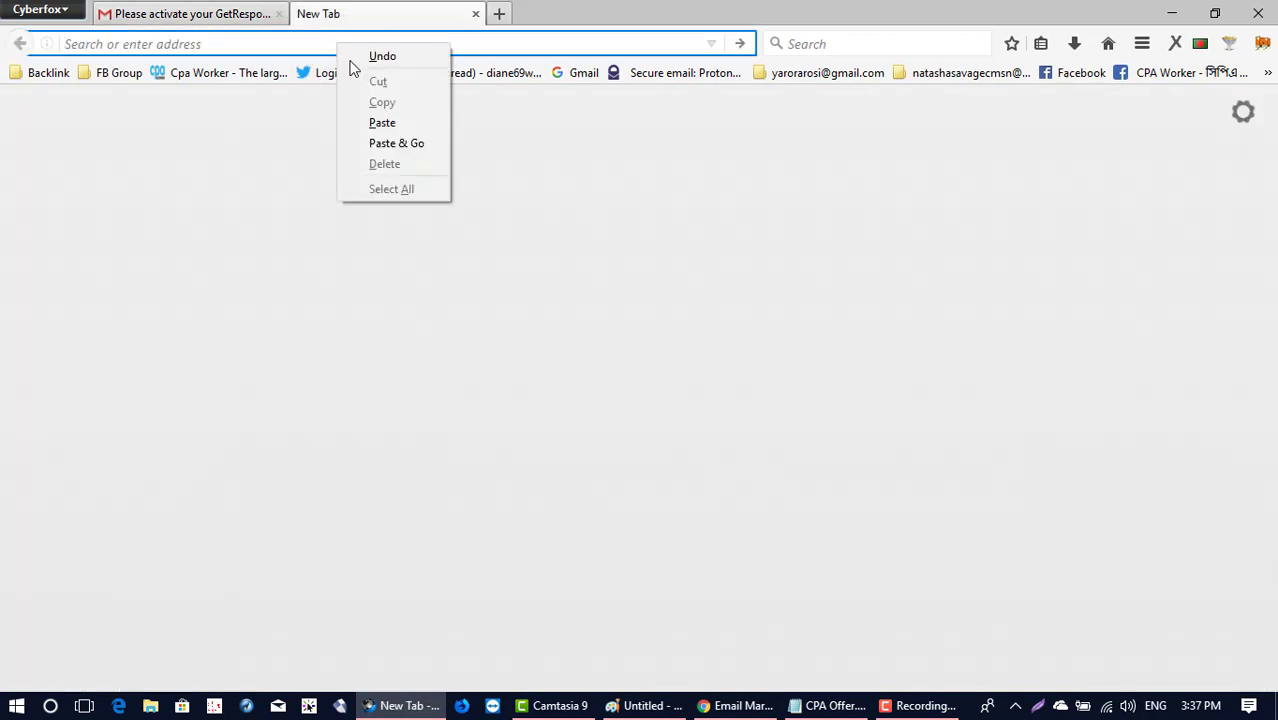
left_click(403, 139)
left_click(280, 15)
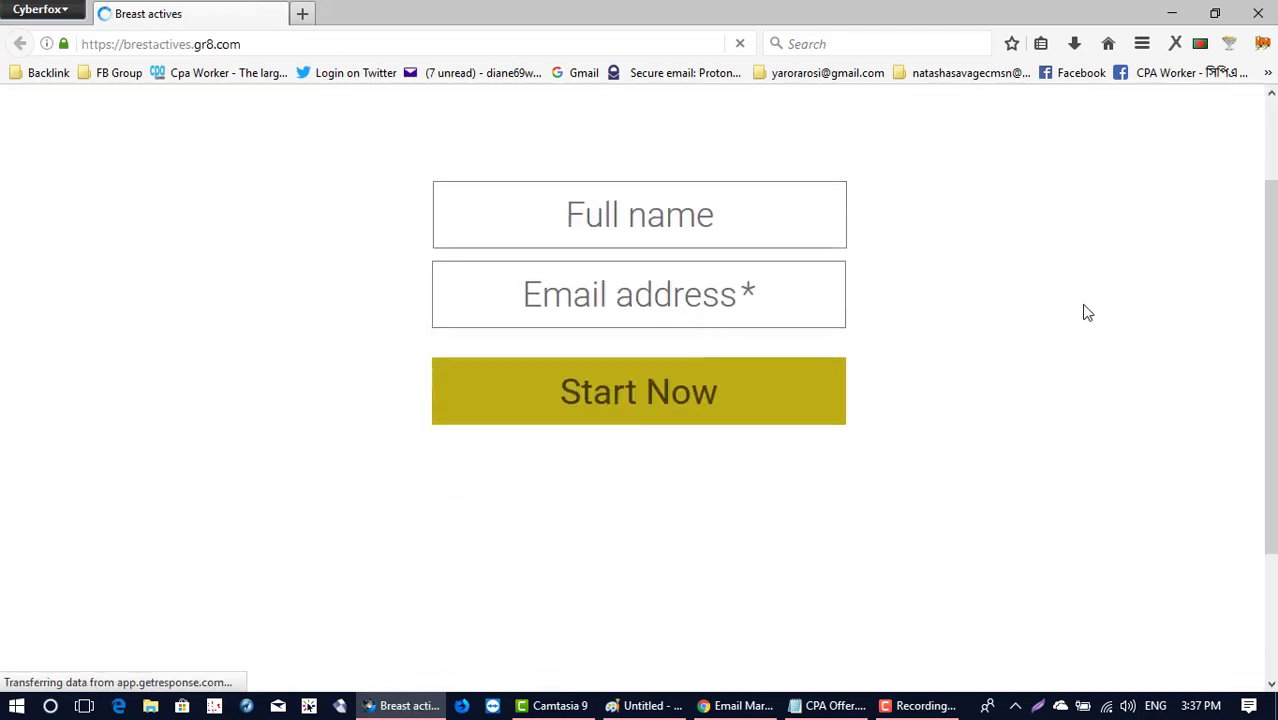
Step: Look over the published GetResponse landing page from its sign-up form down to the end
scroll(1088, 312, "down", 3)
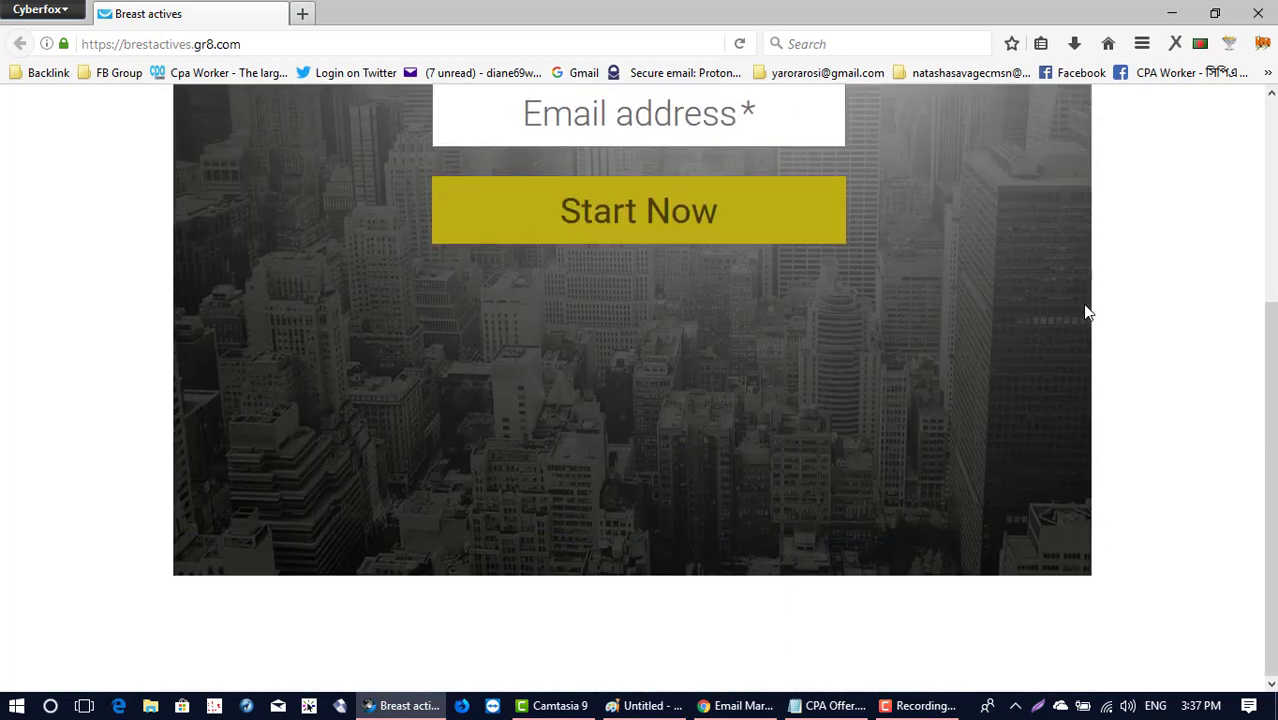
scroll(1030, 312, "up", 3)
scroll(1148, 433, "down", 4)
scroll(1148, 433, "up", 4)
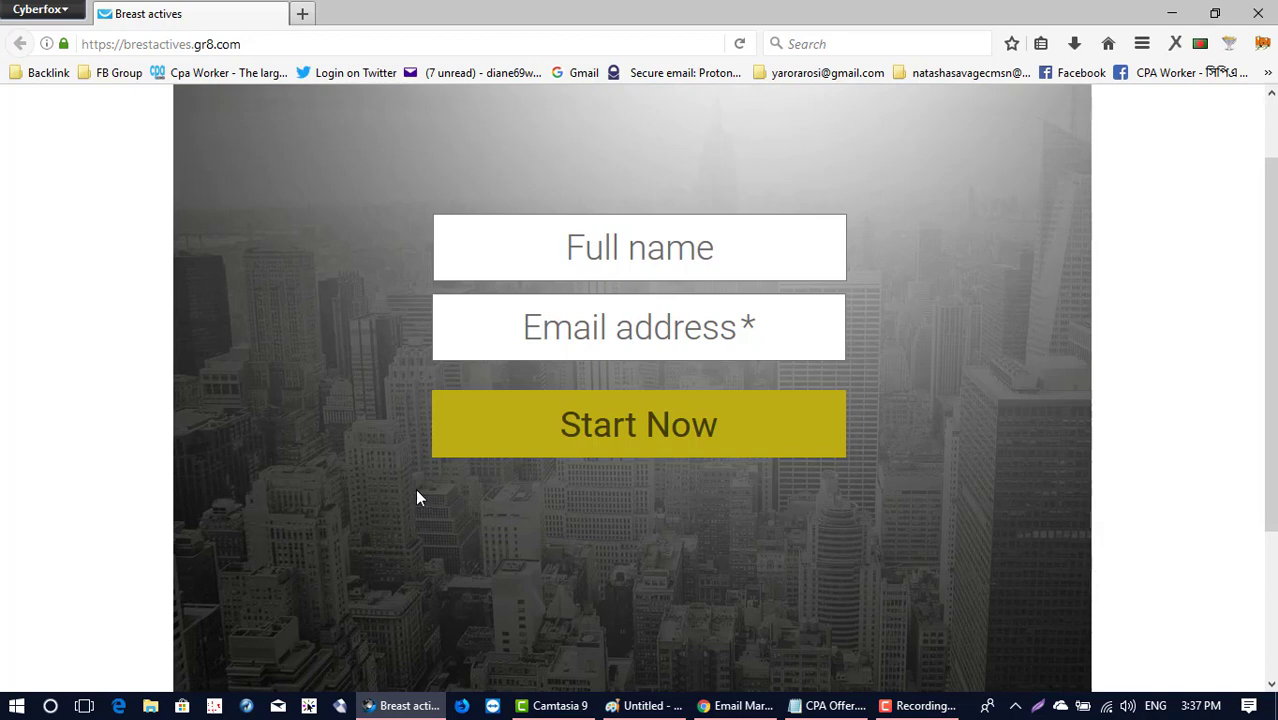
Step: Check the Full name and Email address fields and try submitting the empty form with Start Now
left_click(616, 265)
left_click(601, 340)
left_click(638, 261)
left_click(594, 350)
left_click(606, 269)
left_click(591, 293)
left_click(600, 264)
left_click(580, 340)
left_click(602, 254)
left_click(586, 329)
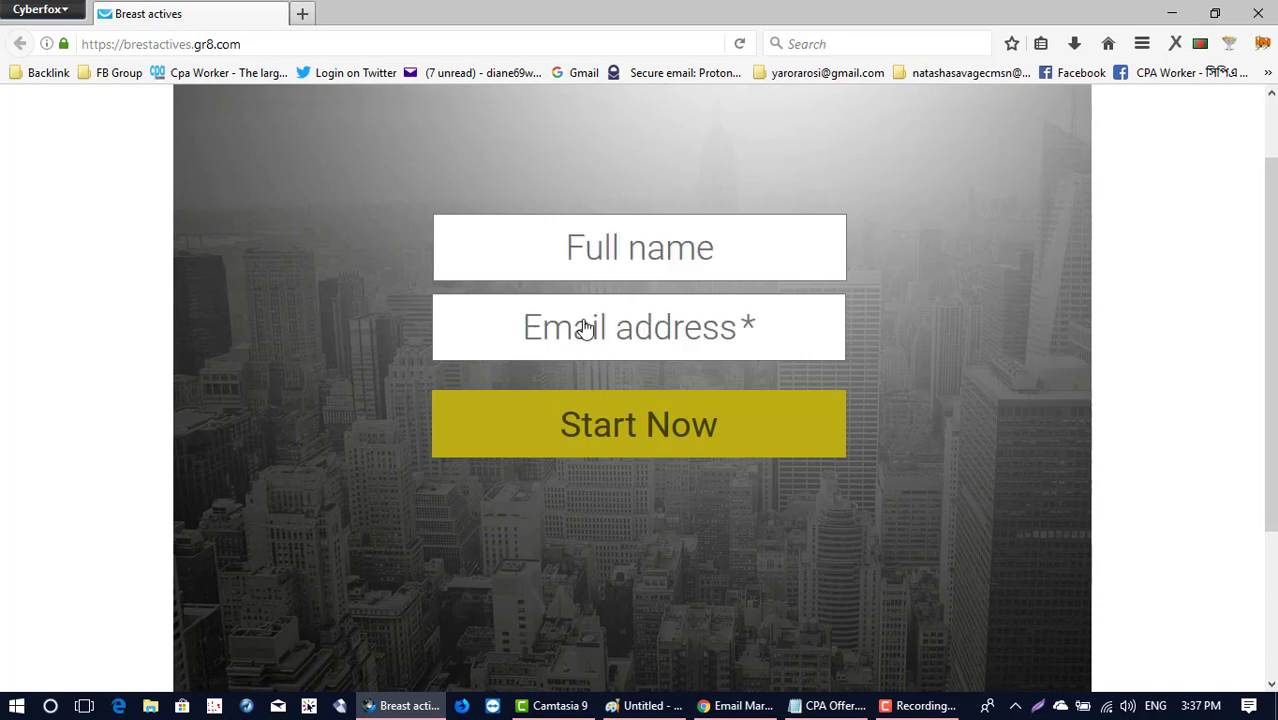
left_click(640, 428)
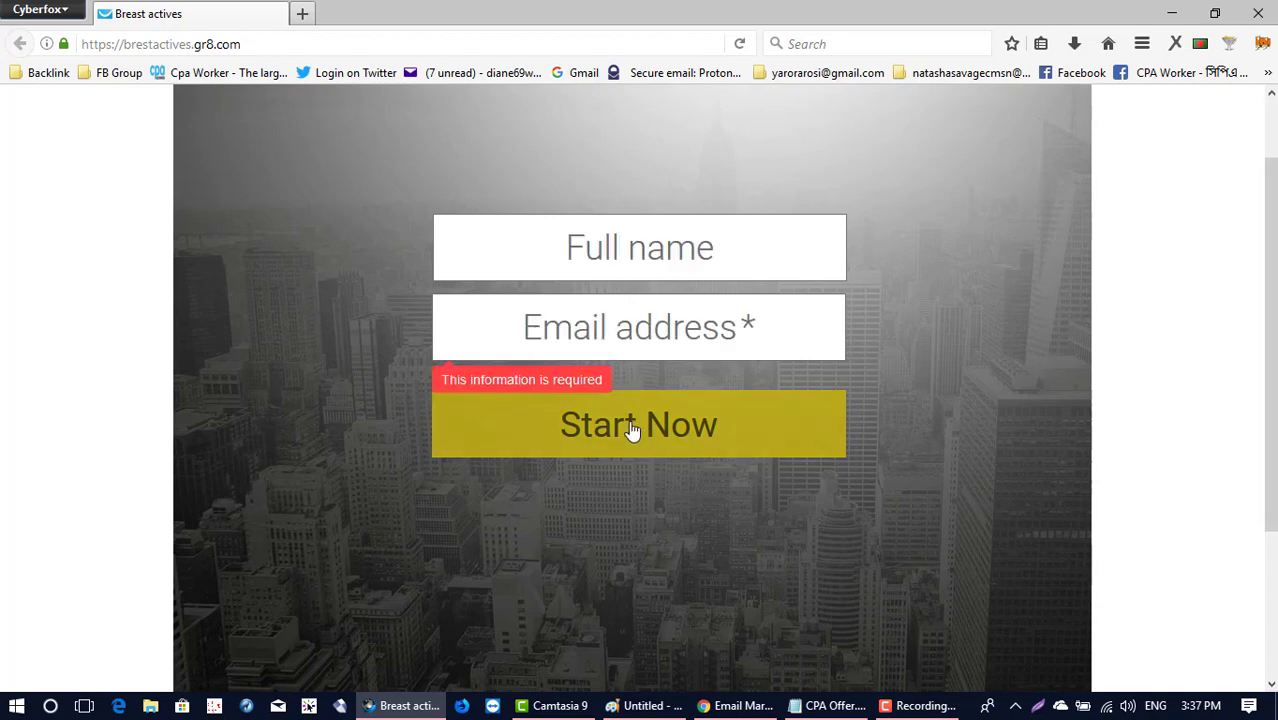
left_click(613, 262)
left_click(585, 332)
left_click(605, 264)
left_click(589, 334)
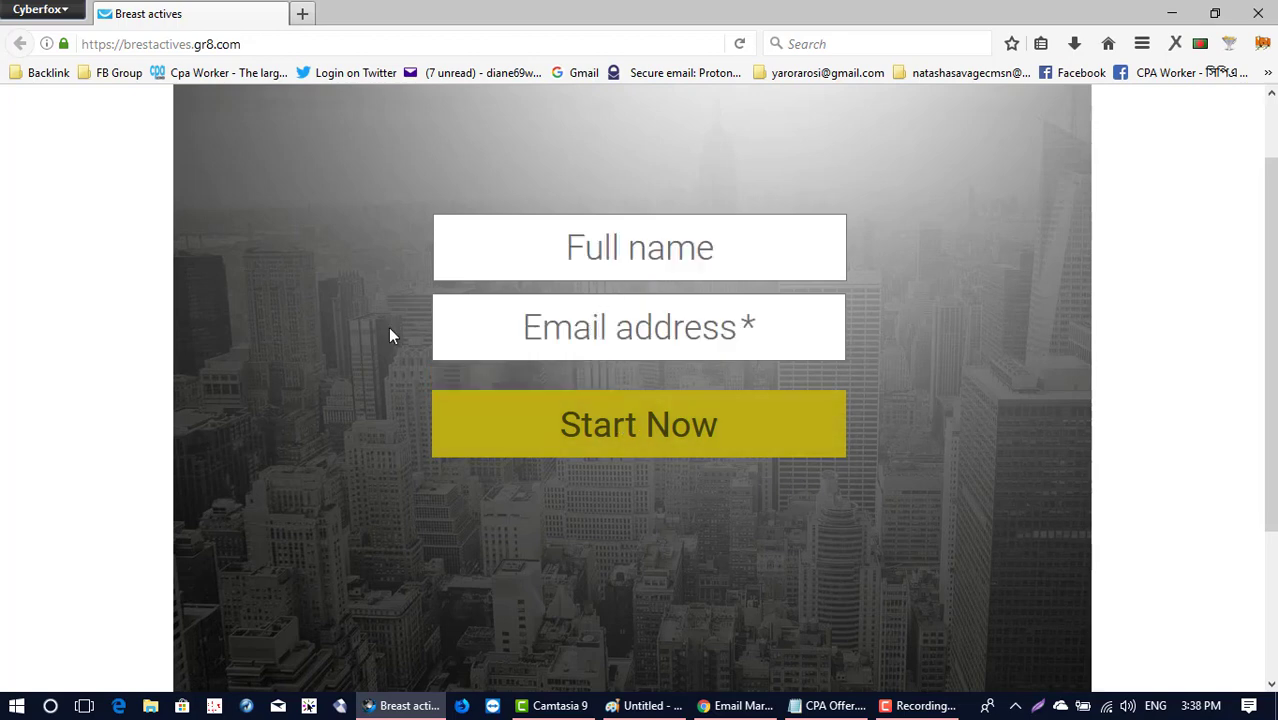
left_click(1056, 330)
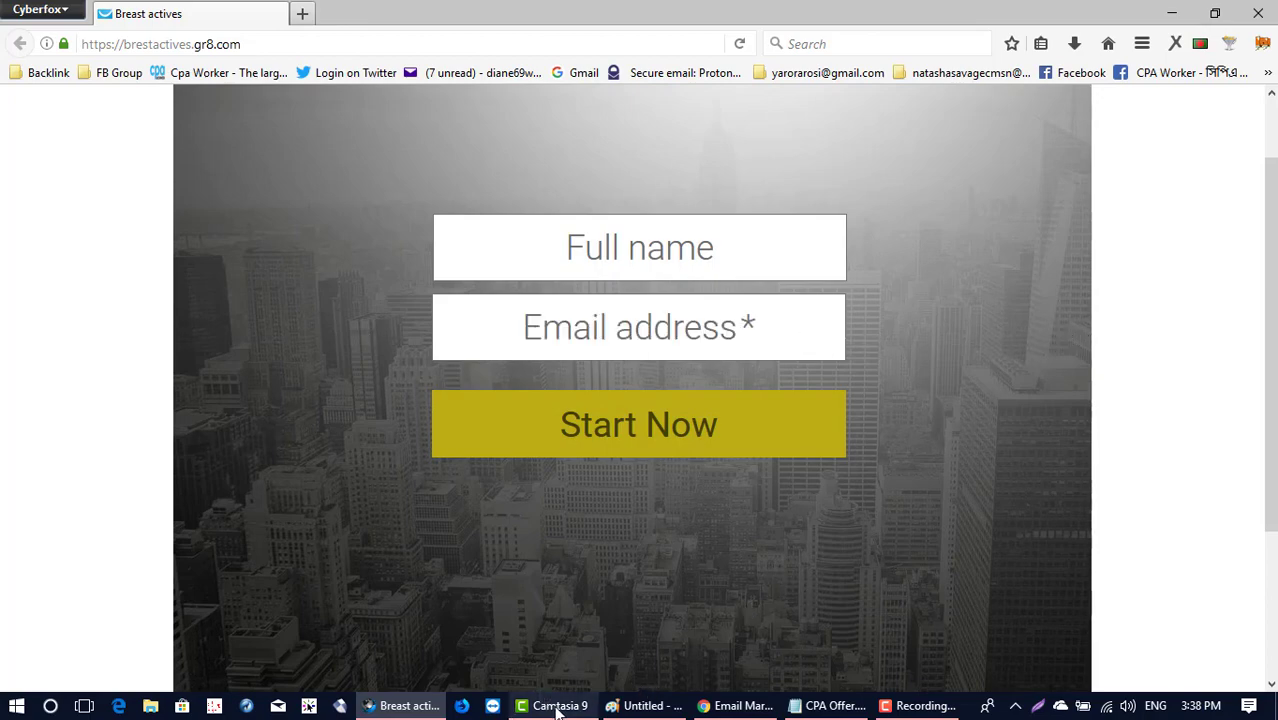
Step: Switch to the Instapage dashboard in Chrome, copy the Breast Actives page link, and return to the GetResponse page
left_click(735, 706)
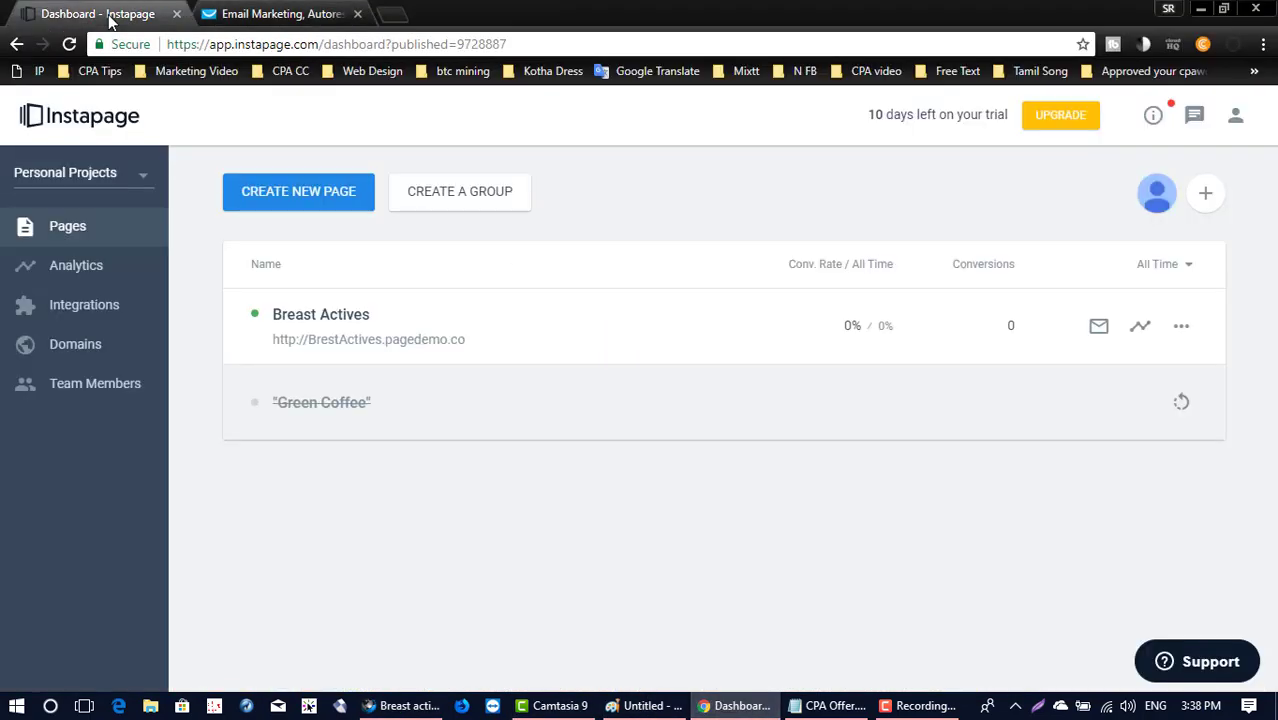
left_click(112, 18)
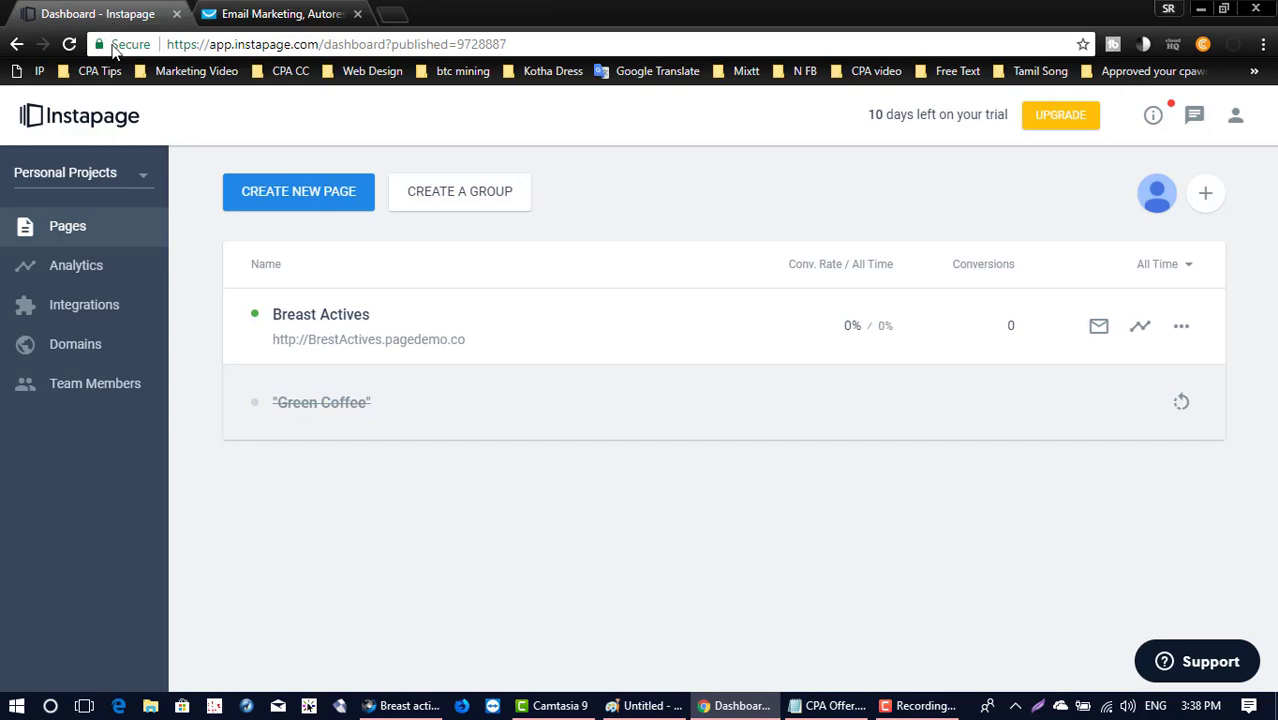
right_click(371, 350)
left_click(448, 457)
left_click(270, 14)
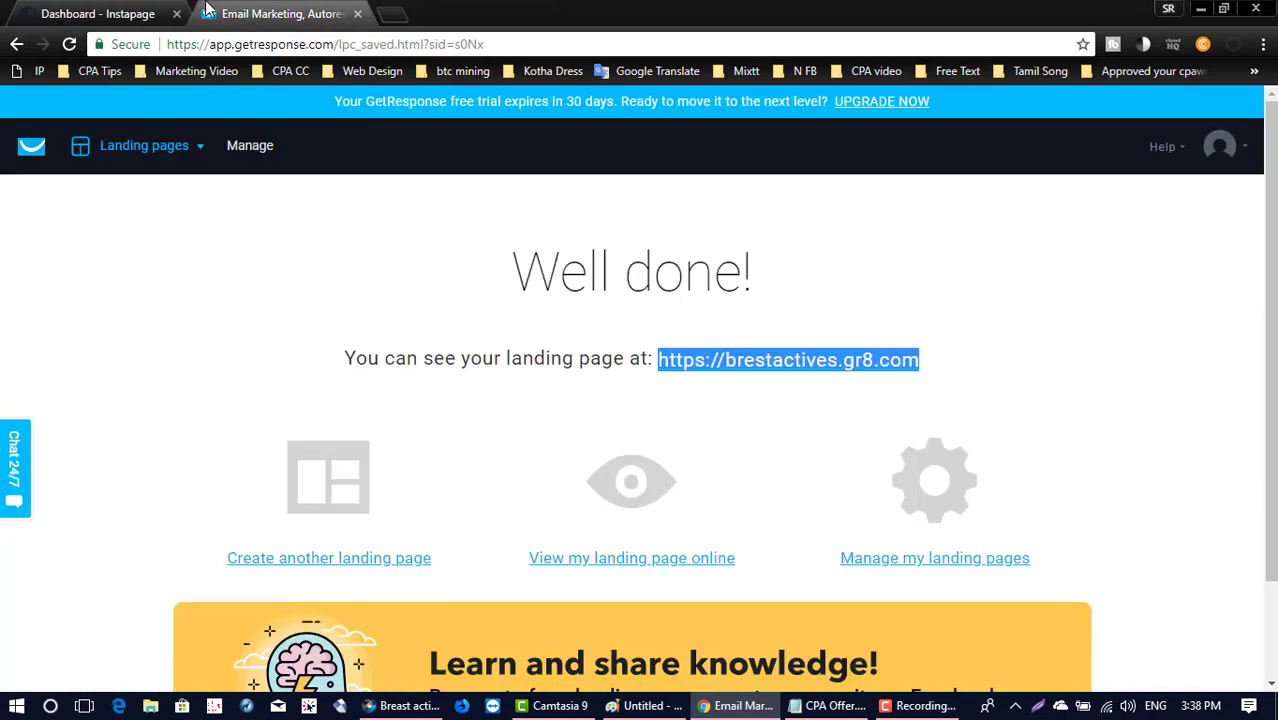
left_click(398, 16)
left_click(313, 10)
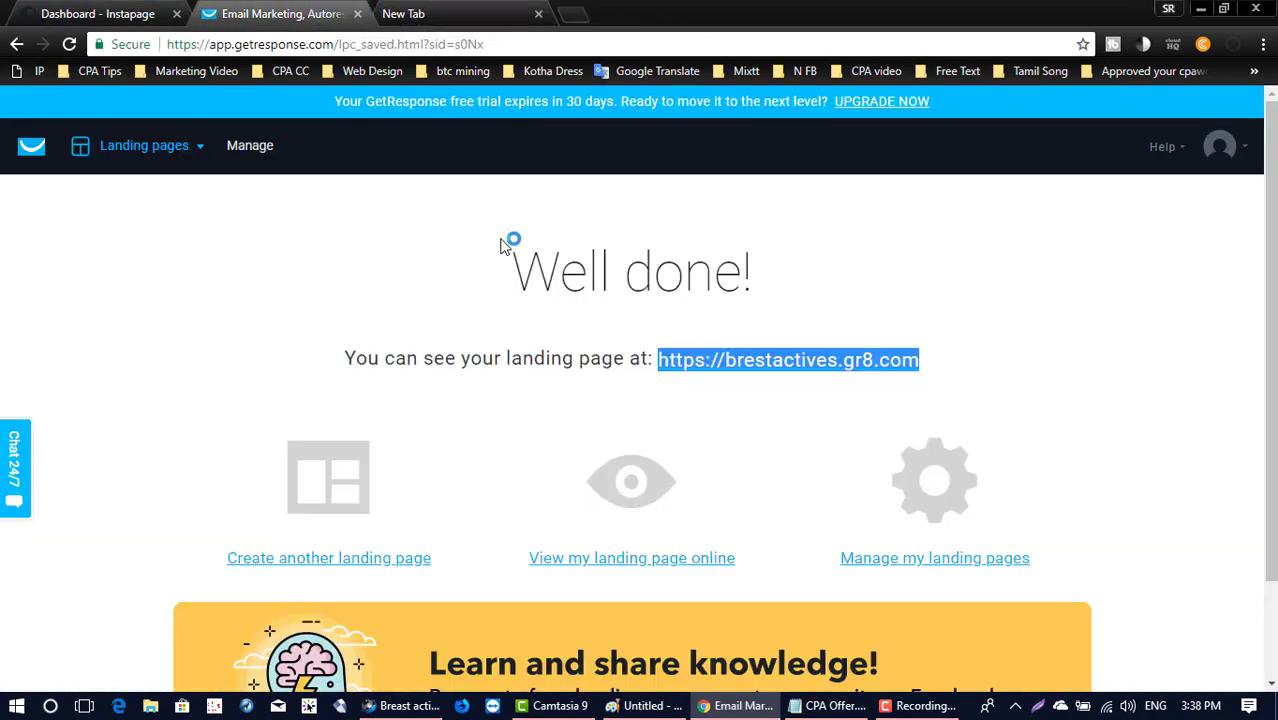
Step: Switch to Cyberfox and open the copied Instapage link in a new tab placed before the GetResponse landing page
left_click(400, 706)
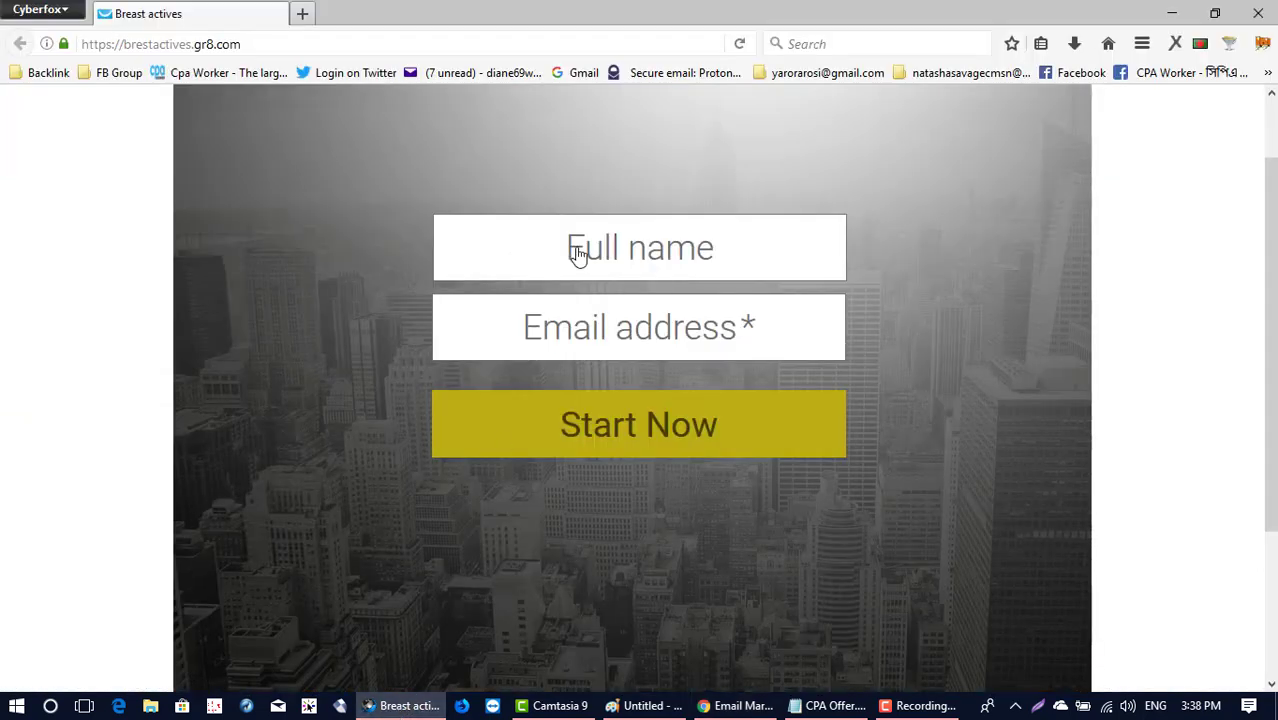
left_click(302, 14)
left_click_drag(371, 9, 175, 20)
right_click(205, 44)
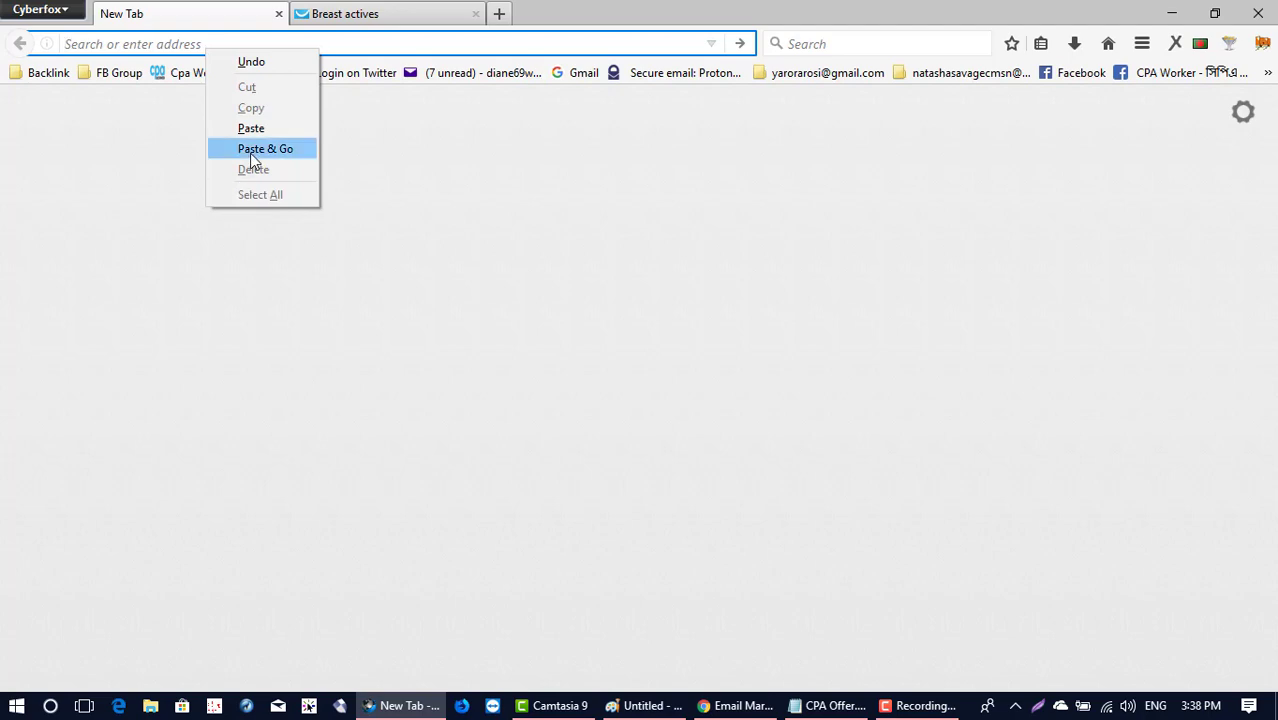
left_click(250, 147)
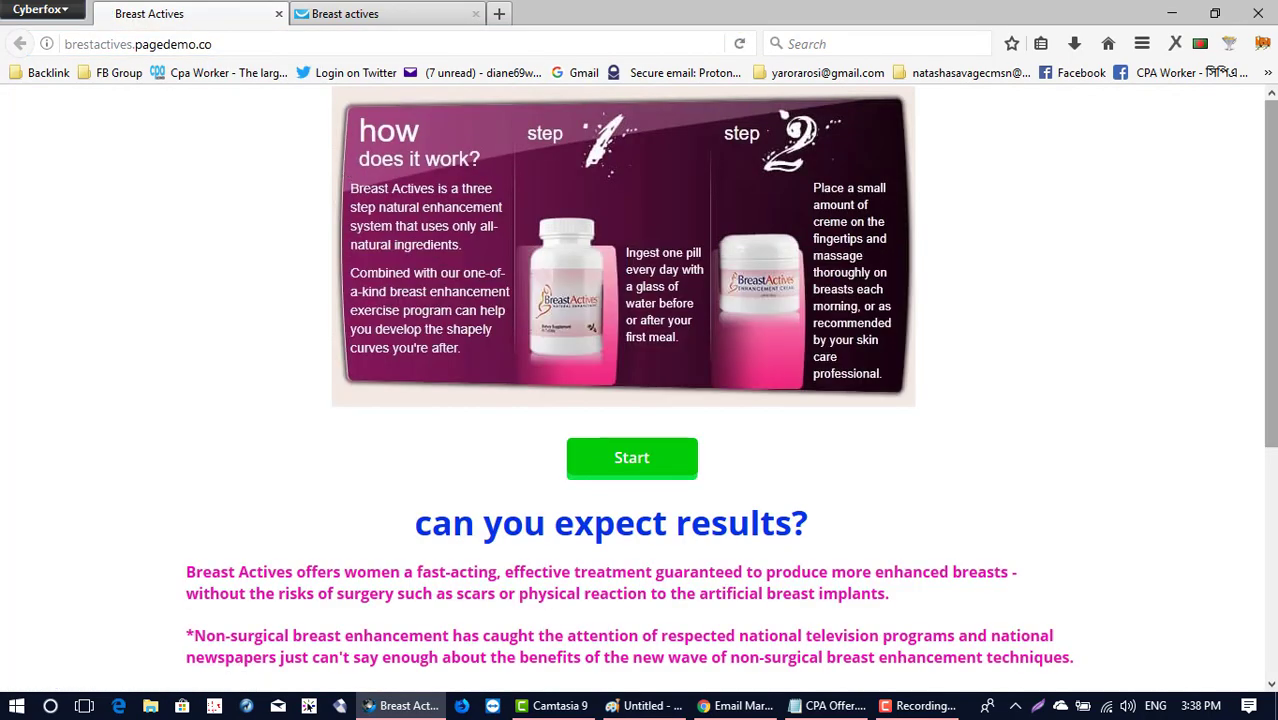
Step: Review the Instapage landing page's content and Start buttons, and go back to the GetResponse sign-up form
scroll(346, 175, "down", 5)
scroll(639, 380, "up", 5)
scroll(1234, 275, "down", 3)
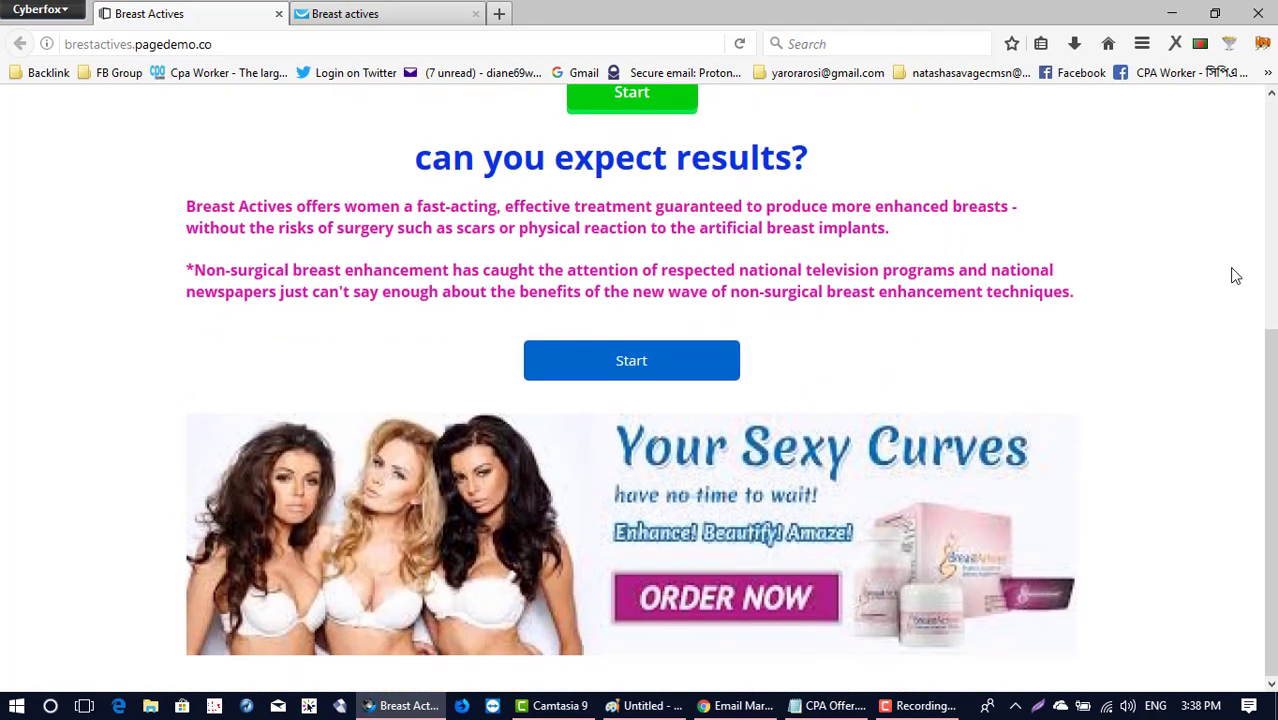
scroll(1236, 276, "up", 3)
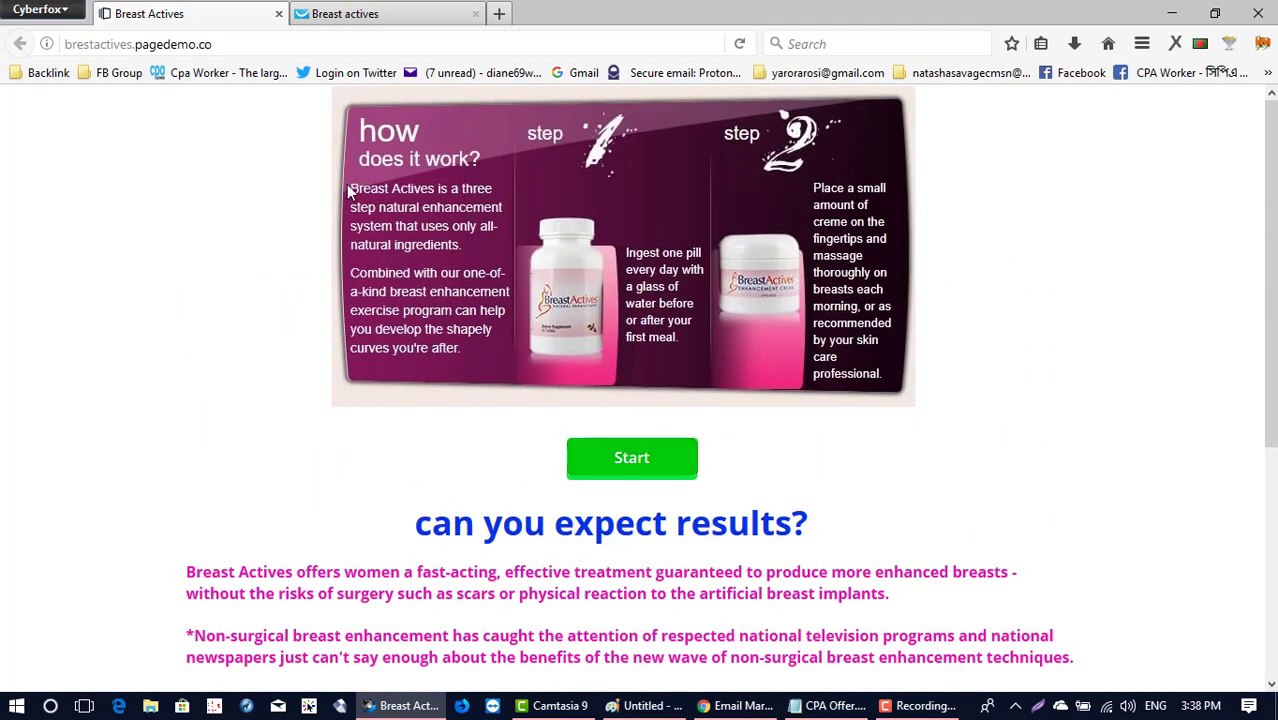
left_click(421, 8)
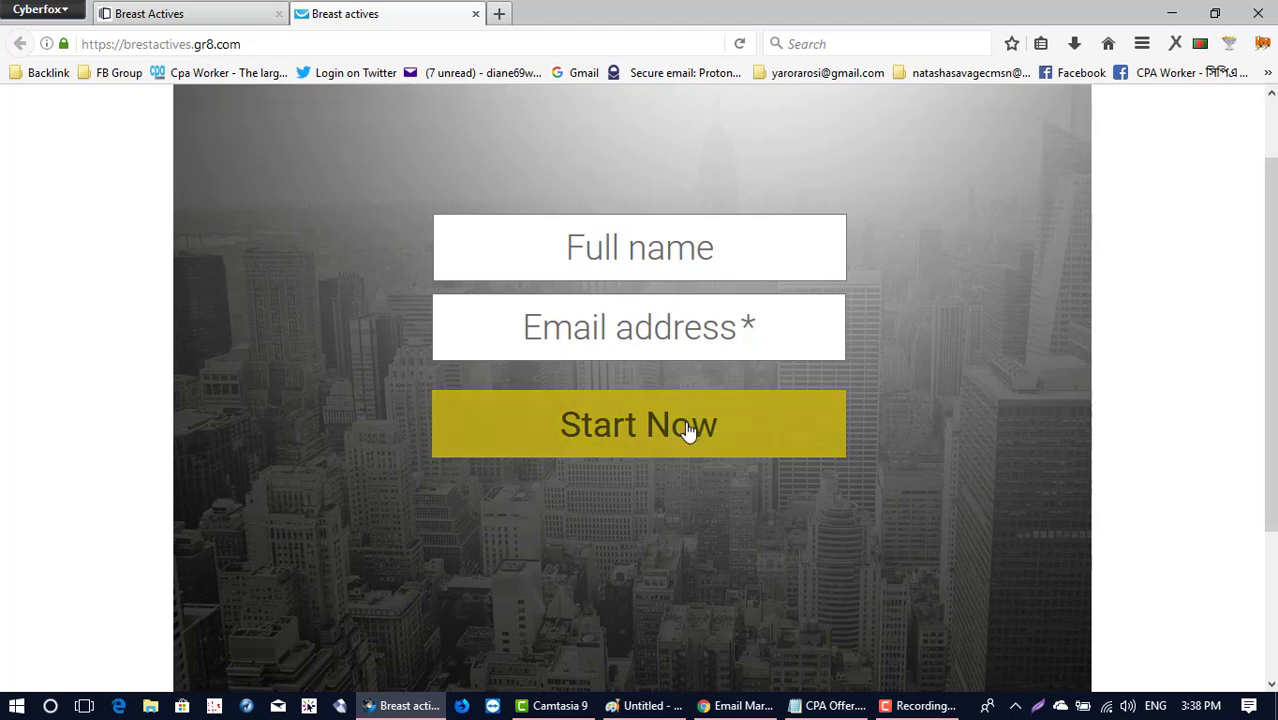
Step: Copy the affiliate offer link from CPA Offer.txt in Notepad and open it in a new Cyberfox tab
left_click(499, 13)
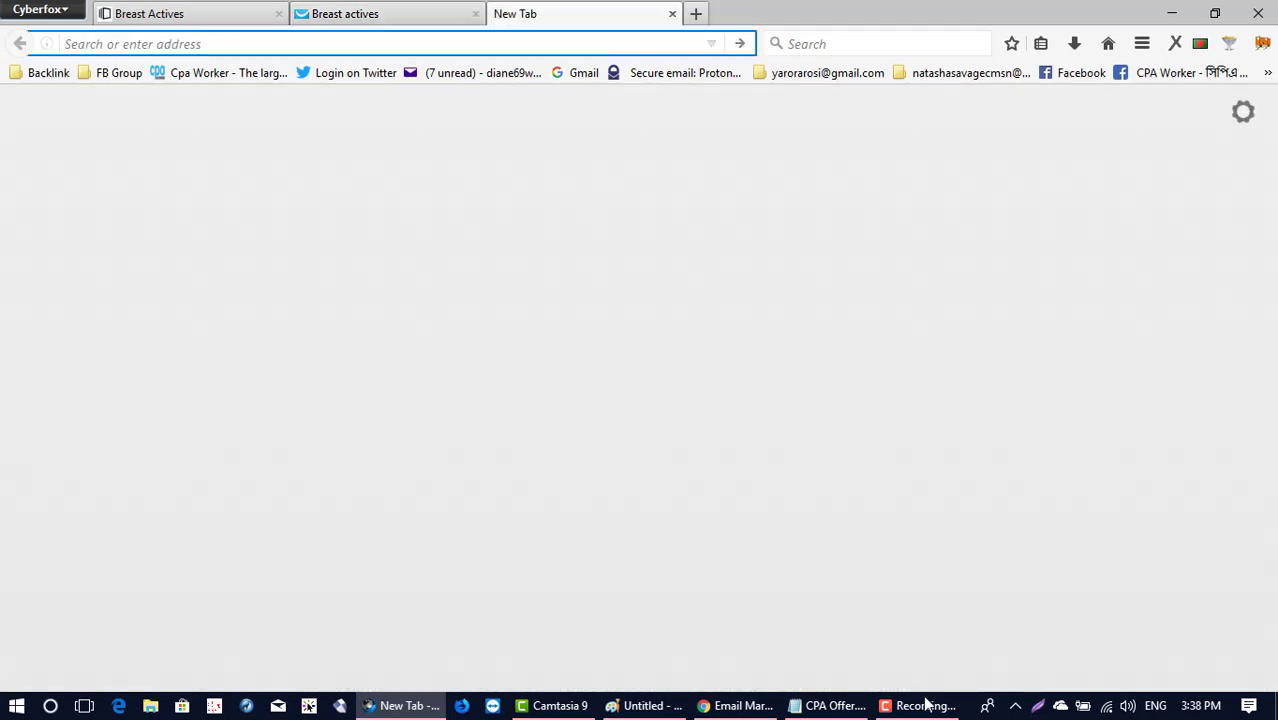
left_click(830, 706)
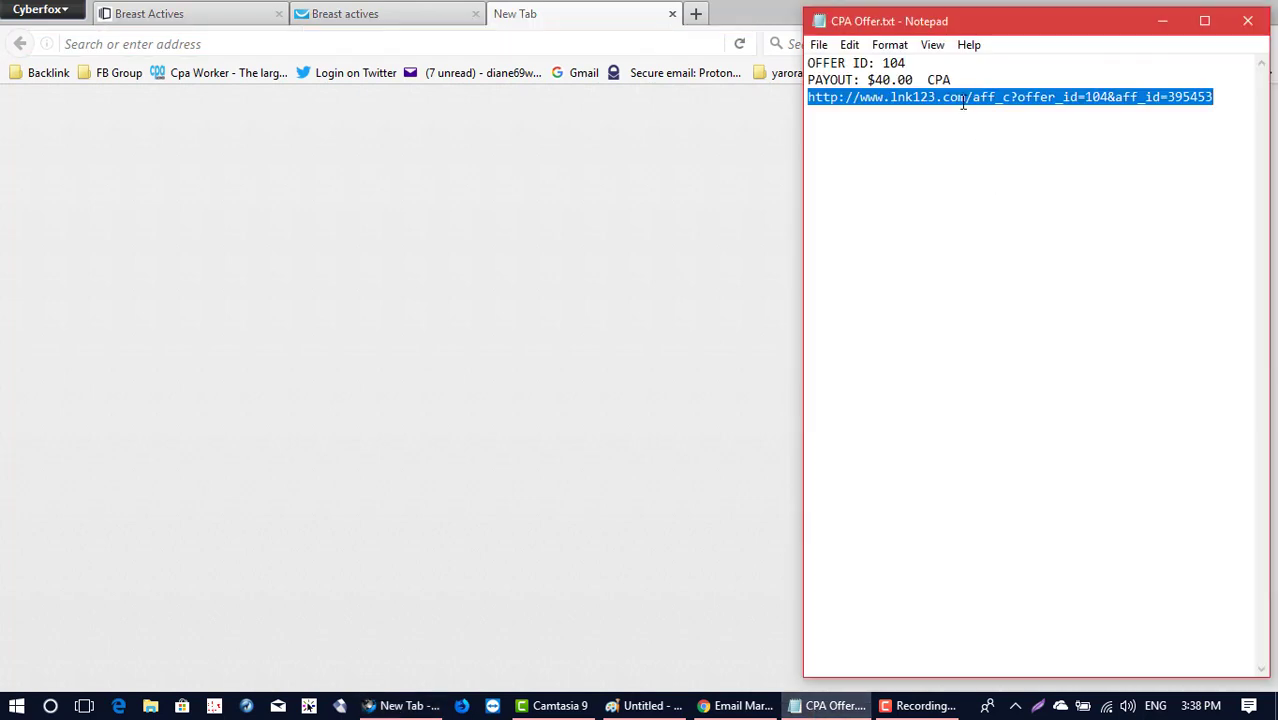
right_click(963, 103)
left_click(995, 163)
right_click(631, 50)
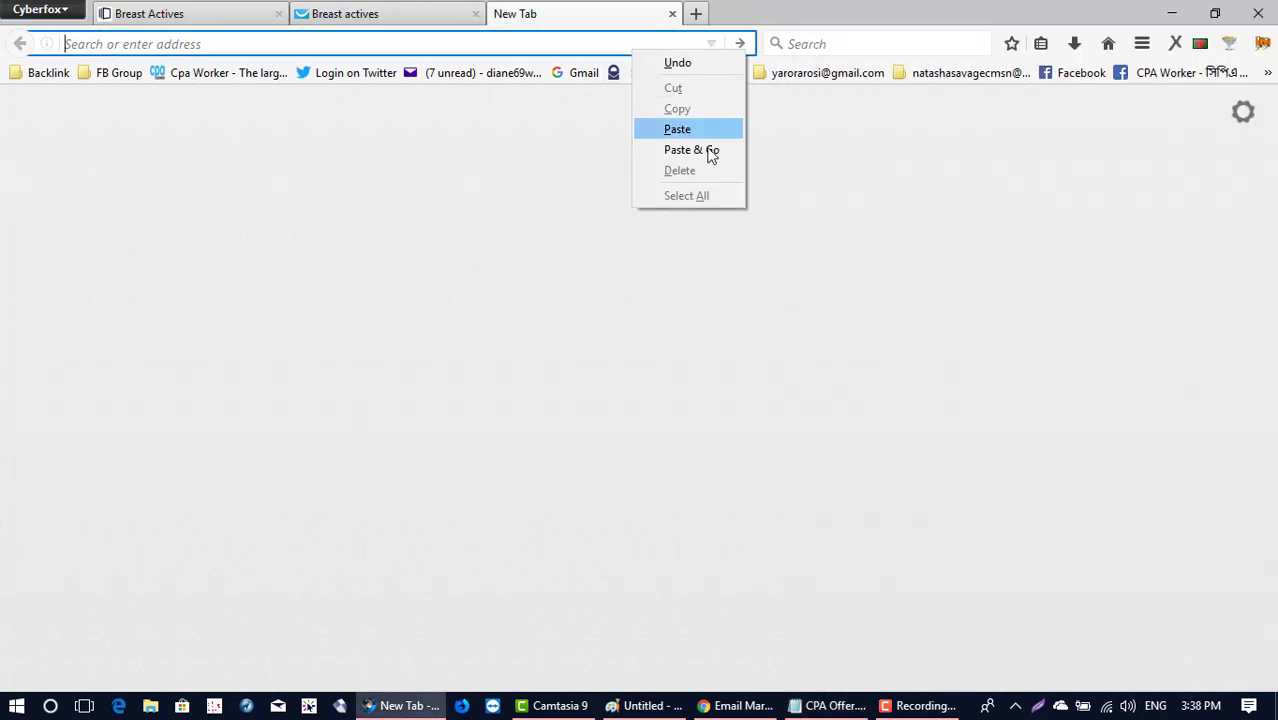
left_click(640, 150)
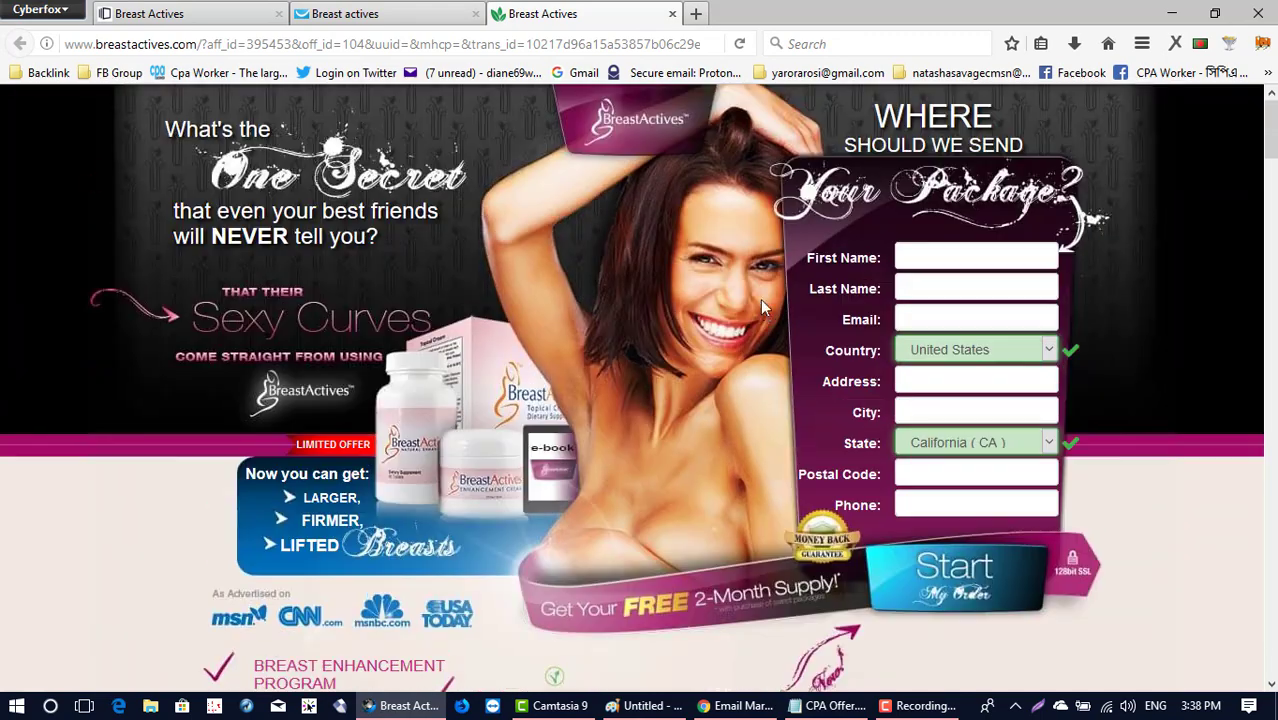
Step: Return to the GetResponse landing page and check its Full name and Email address fields again
left_click(407, 10)
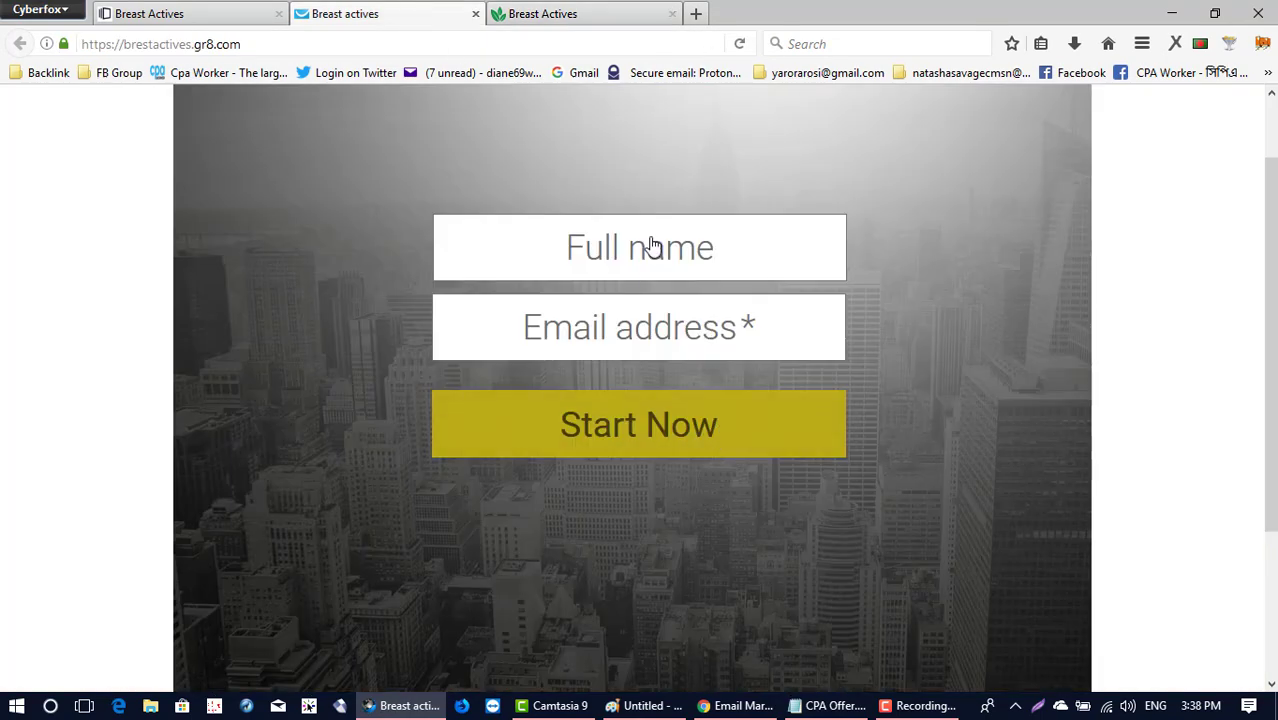
left_click(650, 247)
left_click(634, 344)
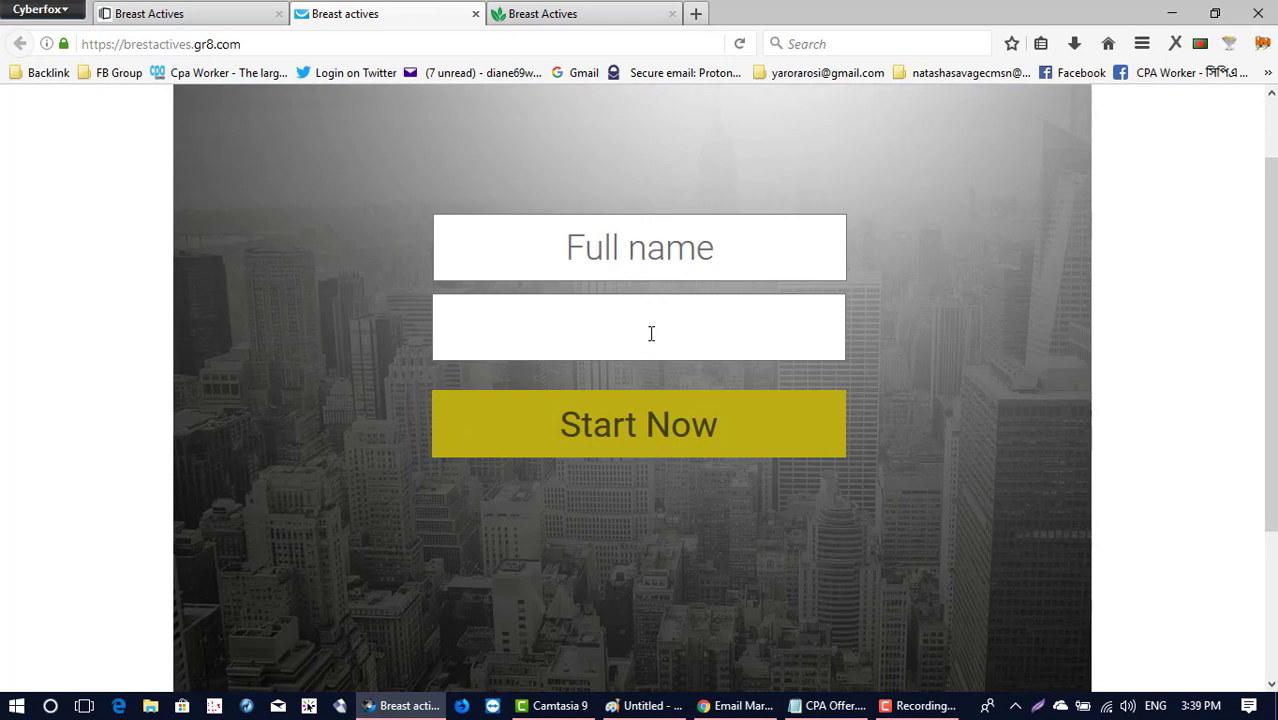
left_click(390, 321)
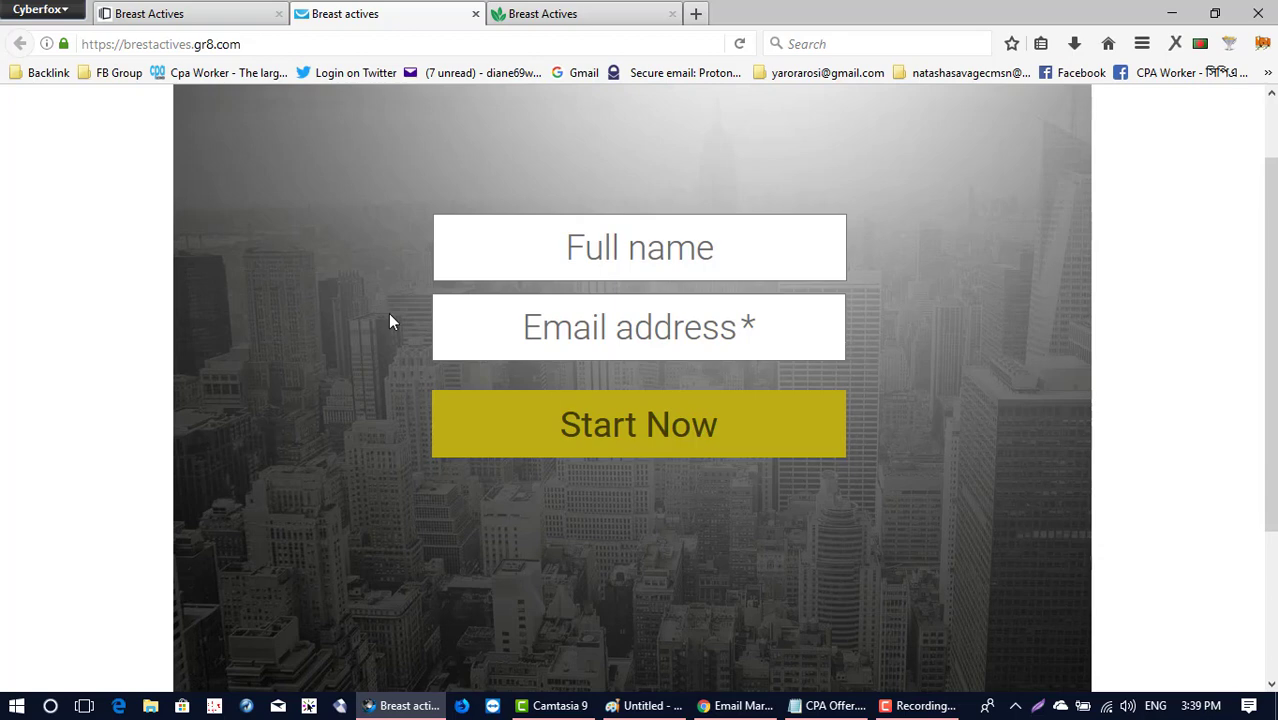
left_click(927, 708)
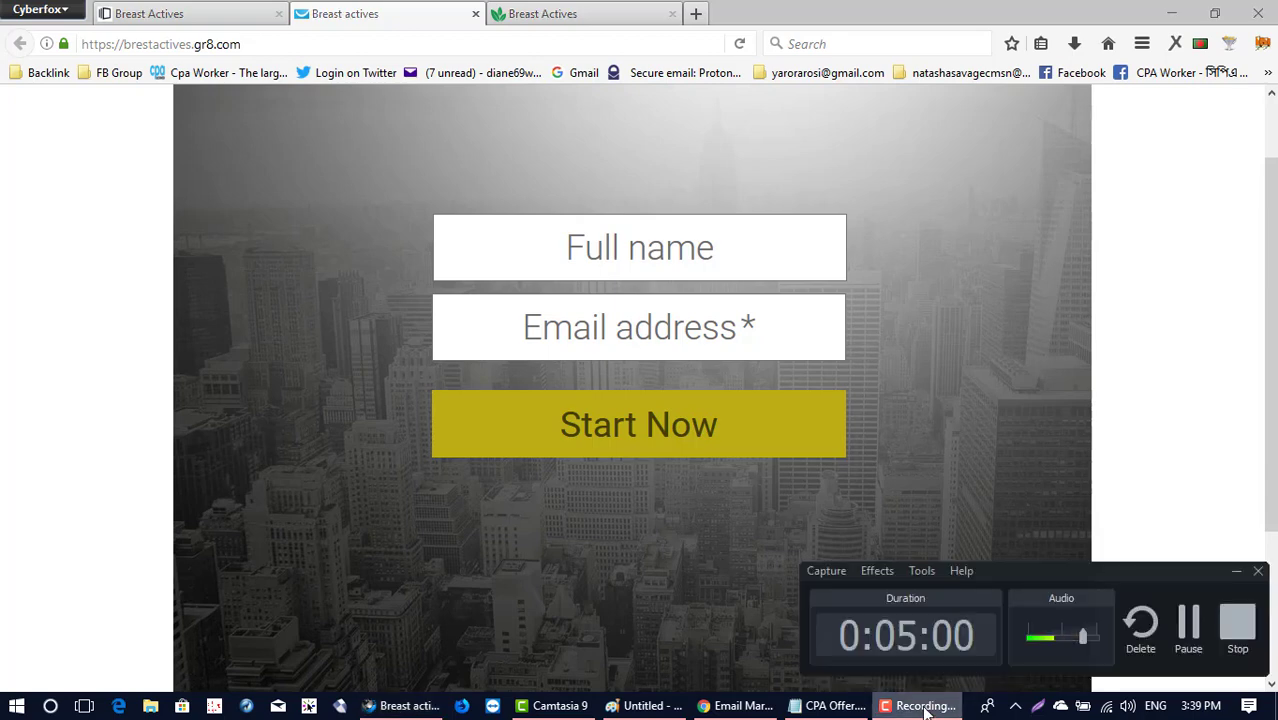
left_click(983, 392)
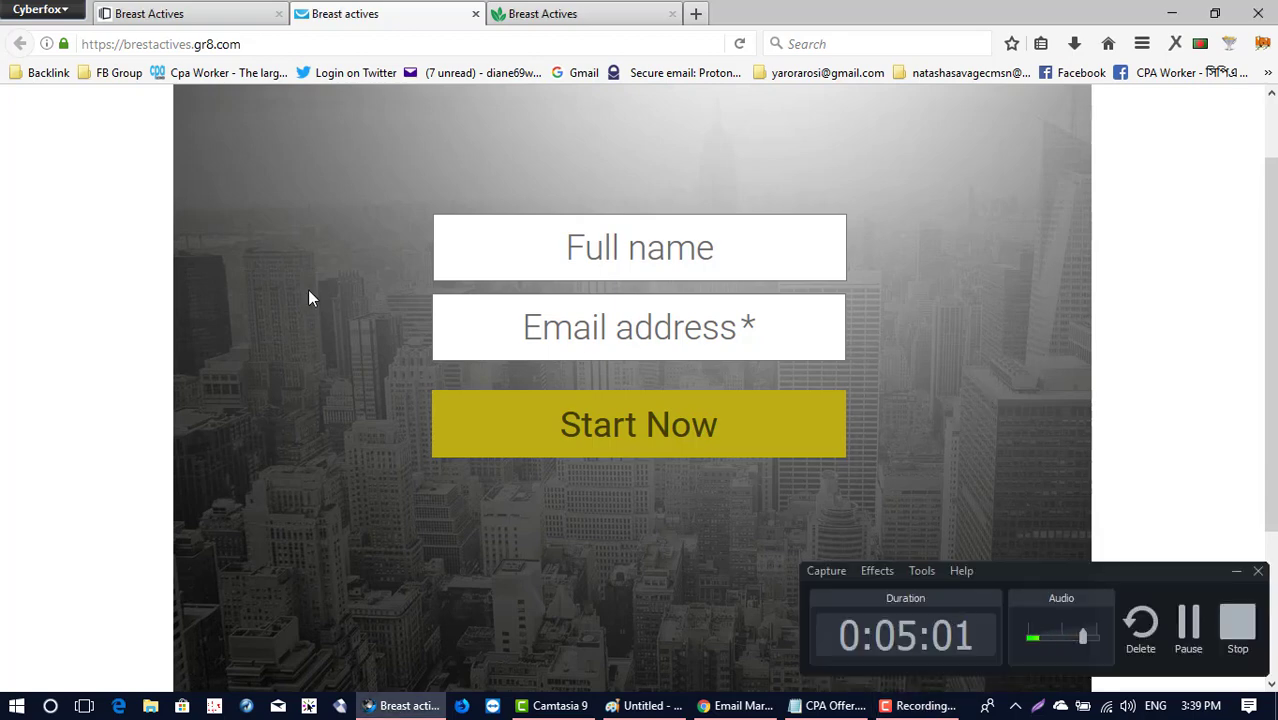
left_click(1237, 572)
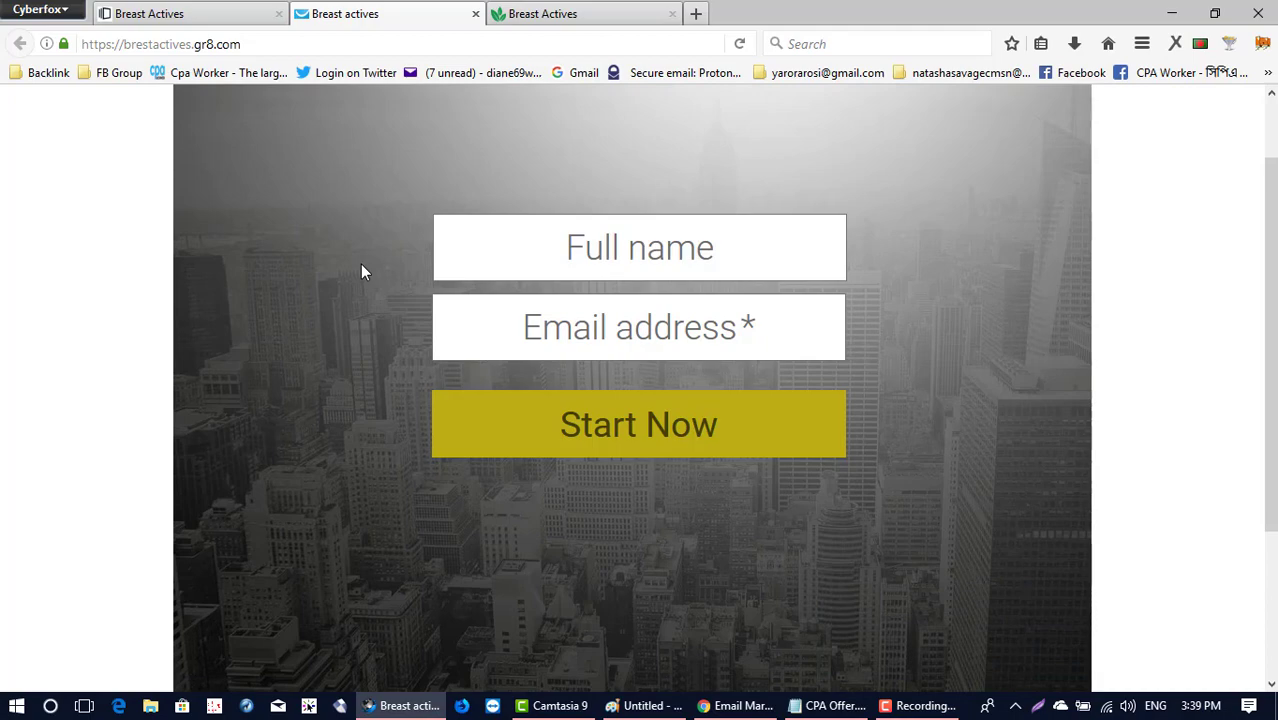
Step: Compare the Instapage landing page with the GetResponse landing page
left_click(228, 12)
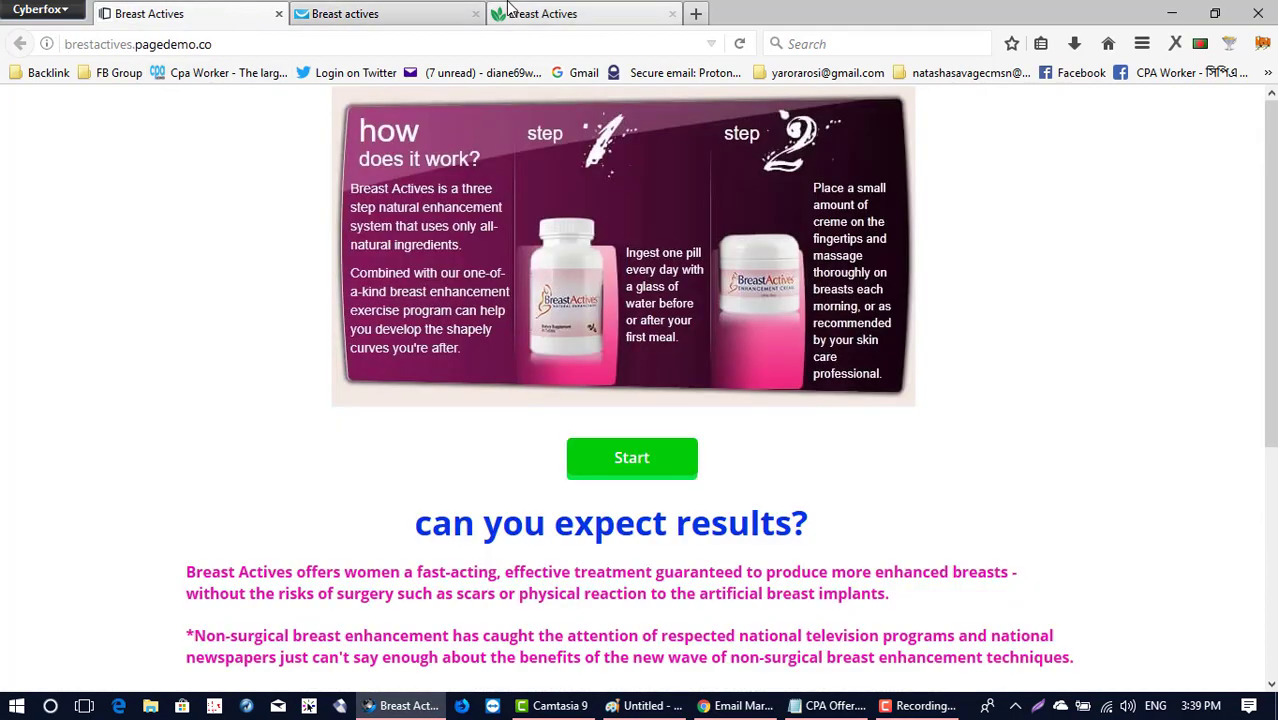
left_click(420, 10)
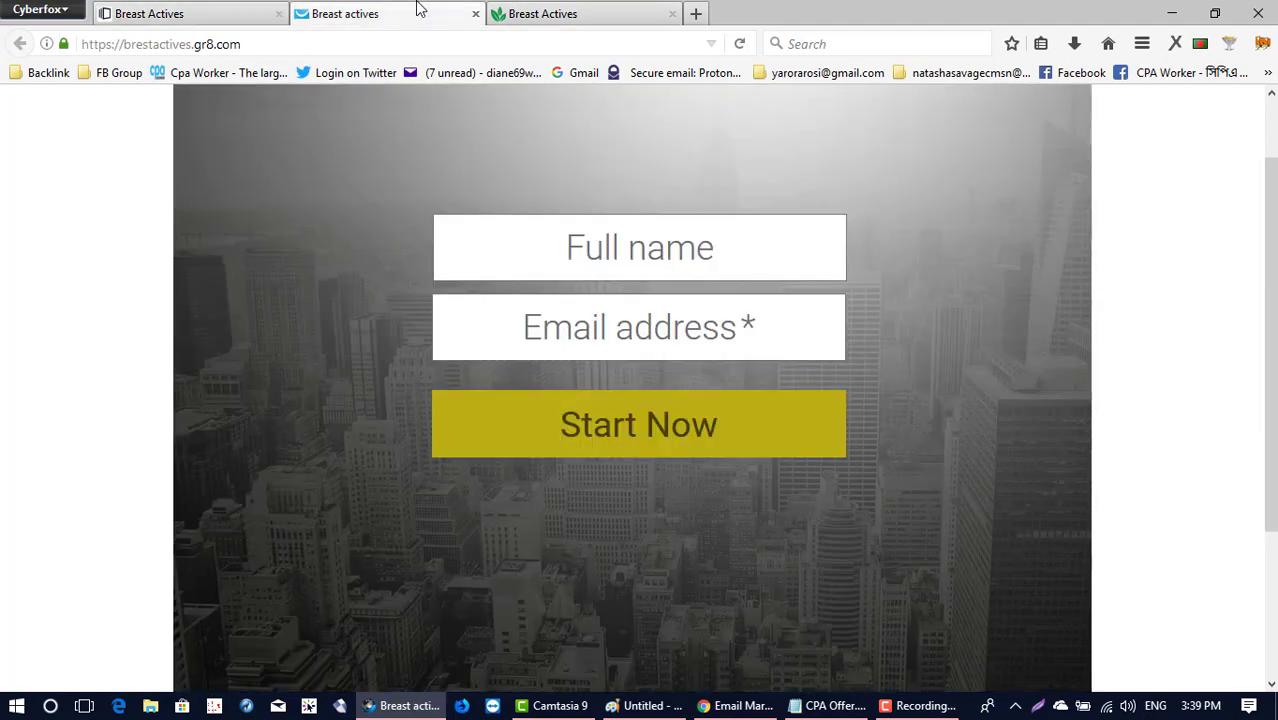